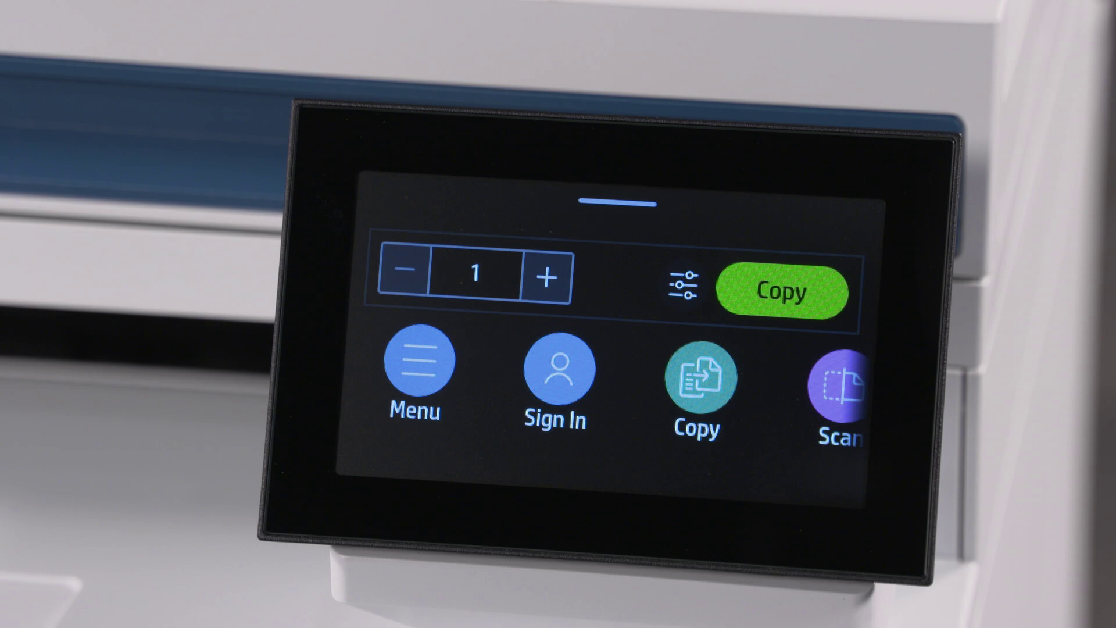
Pull down the printer's status dashboard, which shows IP address 192.168.8.123 and all jobs completed.
{"action": "left_click_drag", "start_coordinate": [602, 201], "coordinate": [599, 524]}
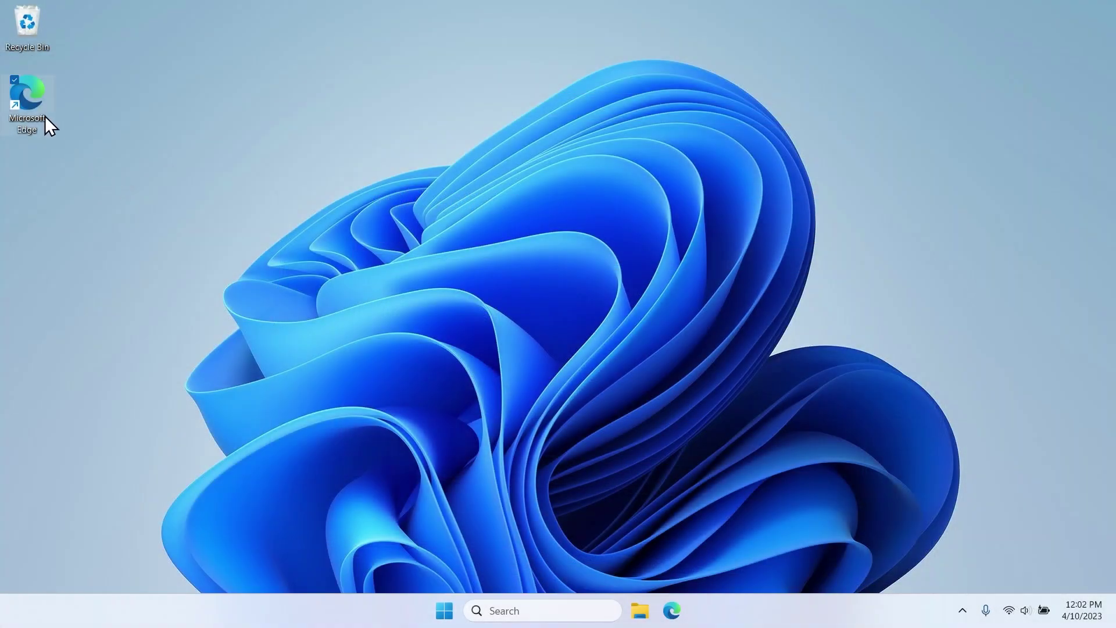
Load 192.168.8.123 in Edge and continue past the unsafe-certificate warning.
{"action": "double_click", "coordinate": [44, 116]}
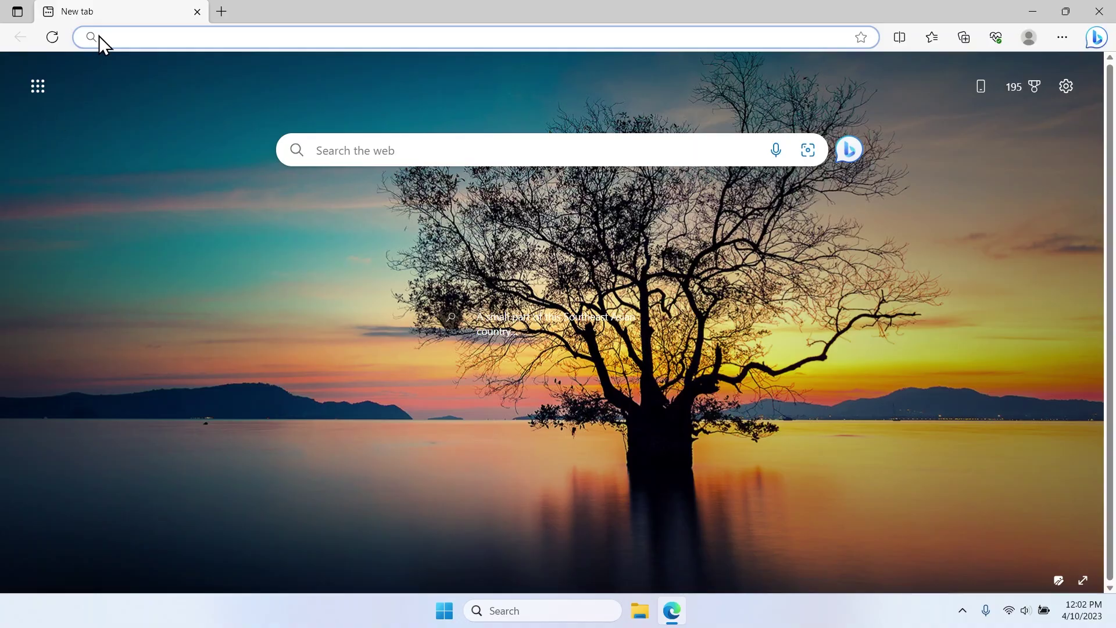
{"action": "type", "text": "192."}
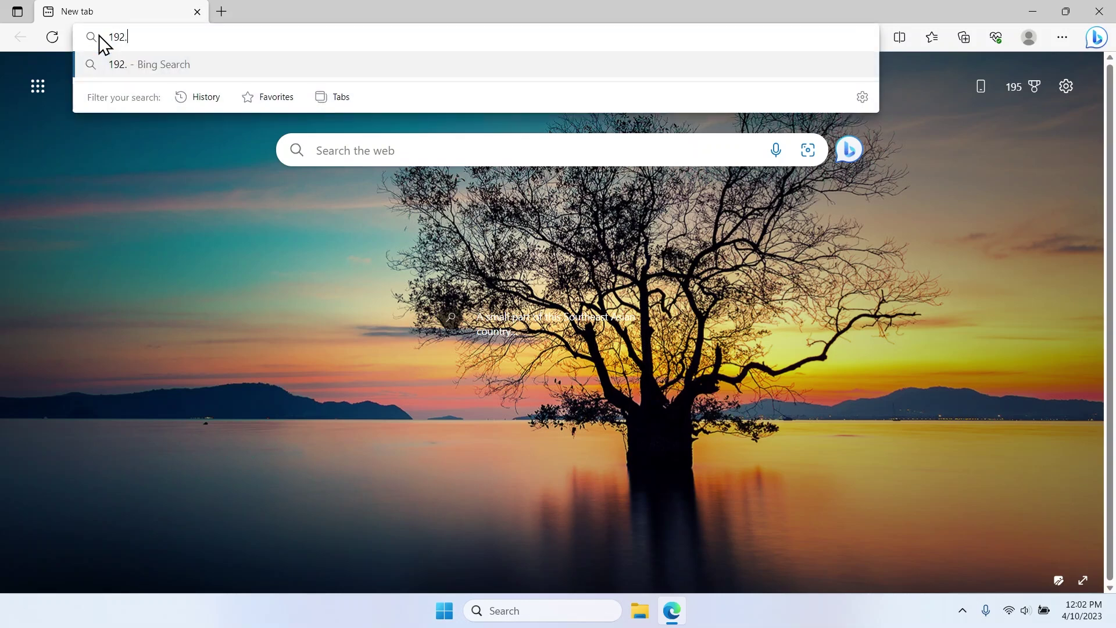
{"action": "type", "text": "168.8.123"}
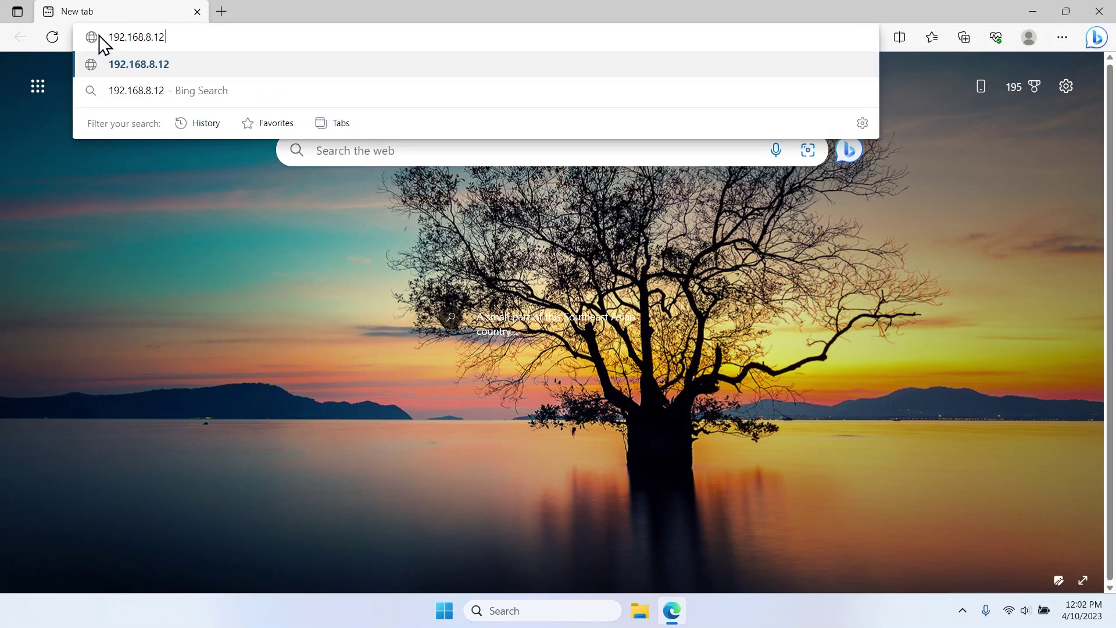
{"action": "key", "text": "Return"}
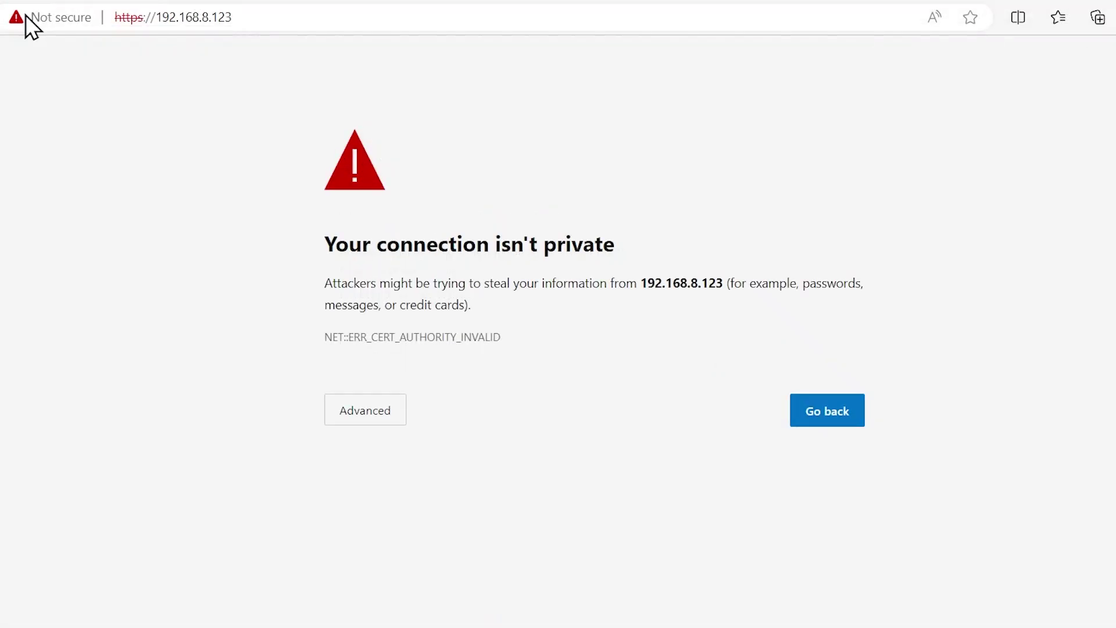
{"action": "left_click", "coordinate": [361, 418]}
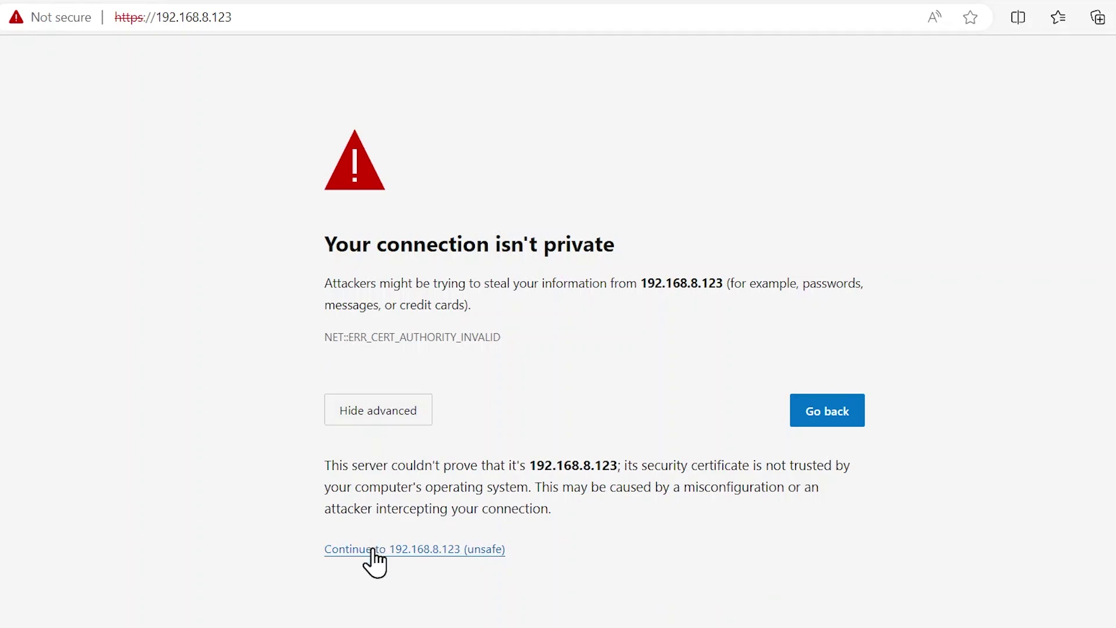
{"action": "left_click", "coordinate": [374, 550]}
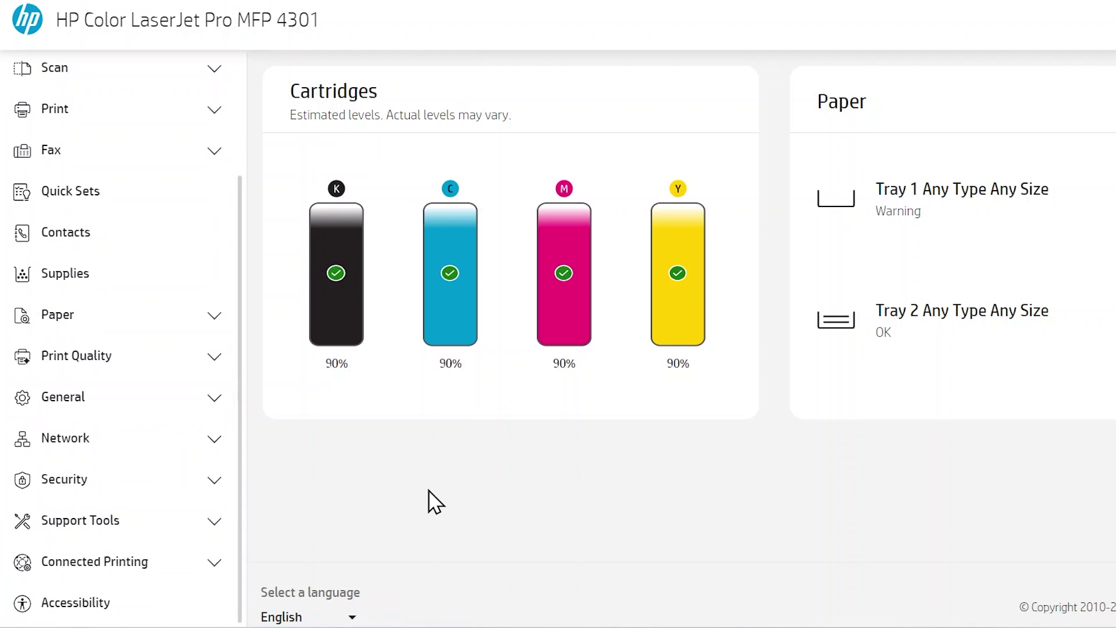
Open General > Email Servers and sign in with the PIN from the printer label.
{"action": "left_click", "coordinate": [215, 404]}
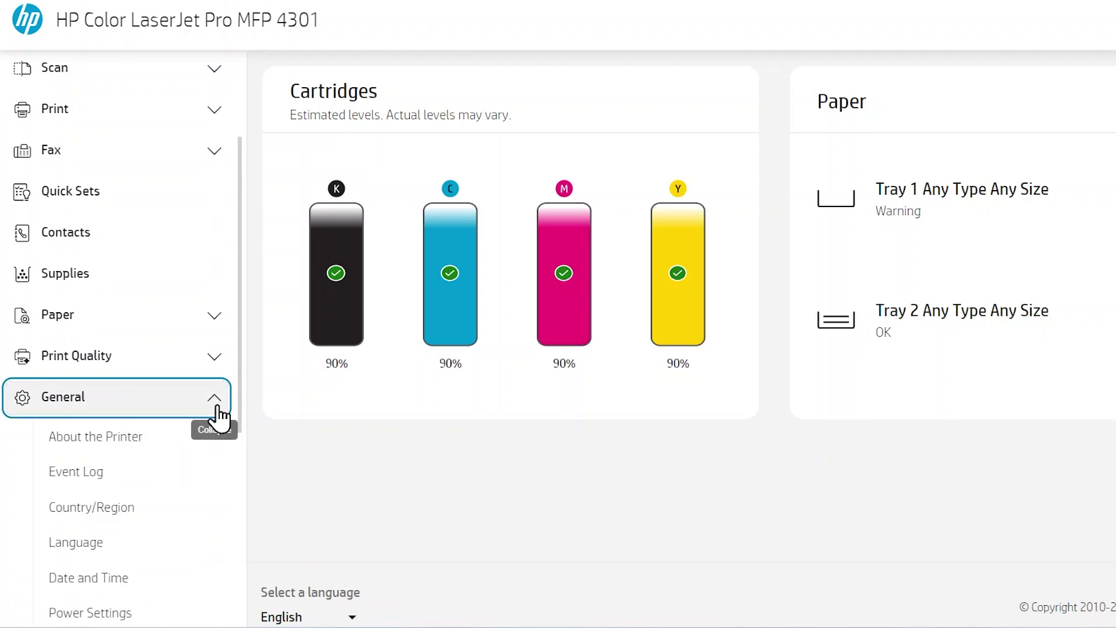
{"action": "scroll", "coordinate": [220, 418], "scroll_direction": "down", "scroll_amount": 4}
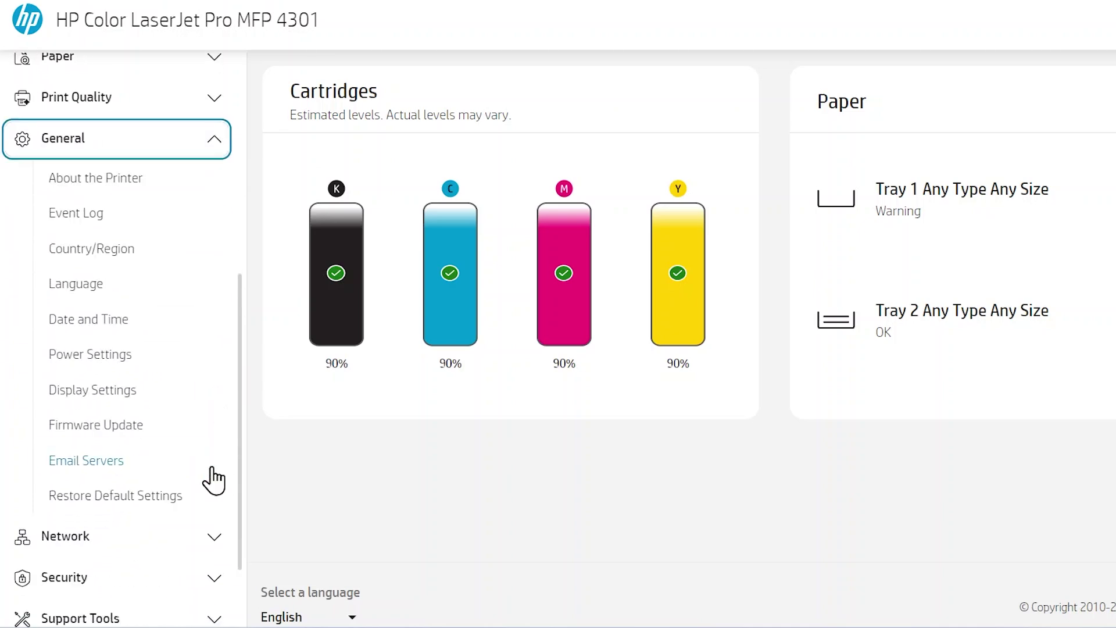
{"action": "left_click", "coordinate": [212, 469]}
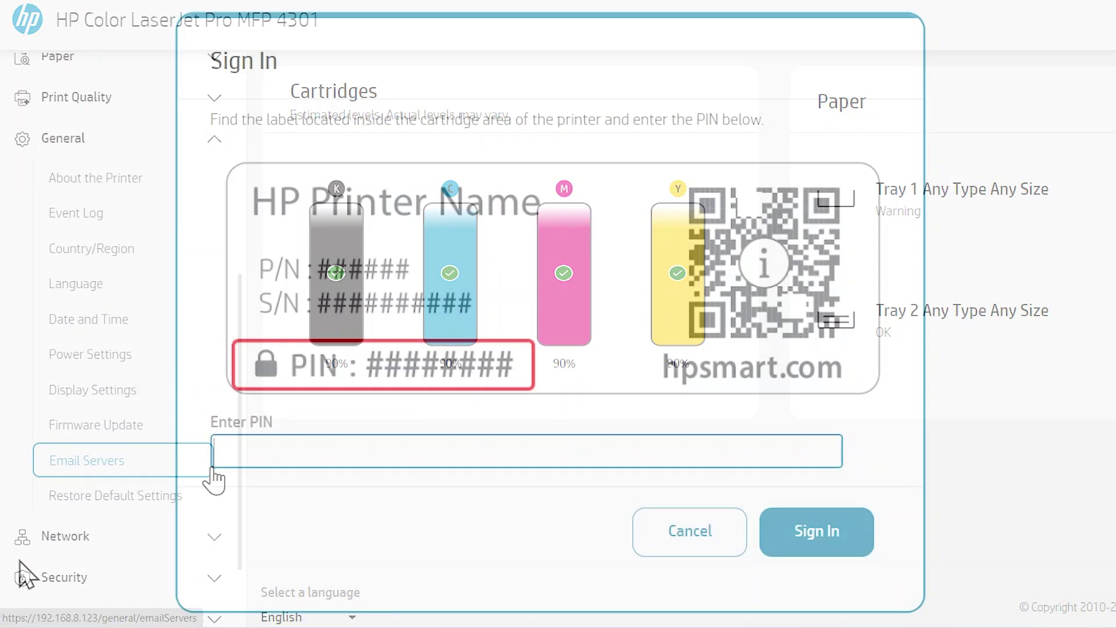
{"action": "type", "text": "12345678"}
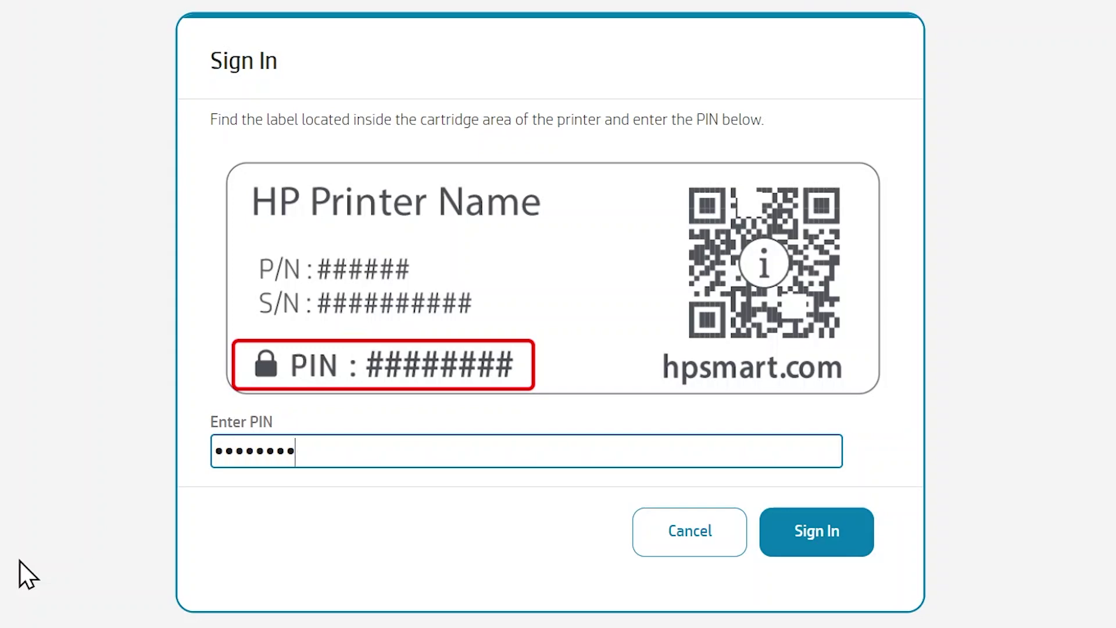
{"action": "left_click", "coordinate": [807, 554]}
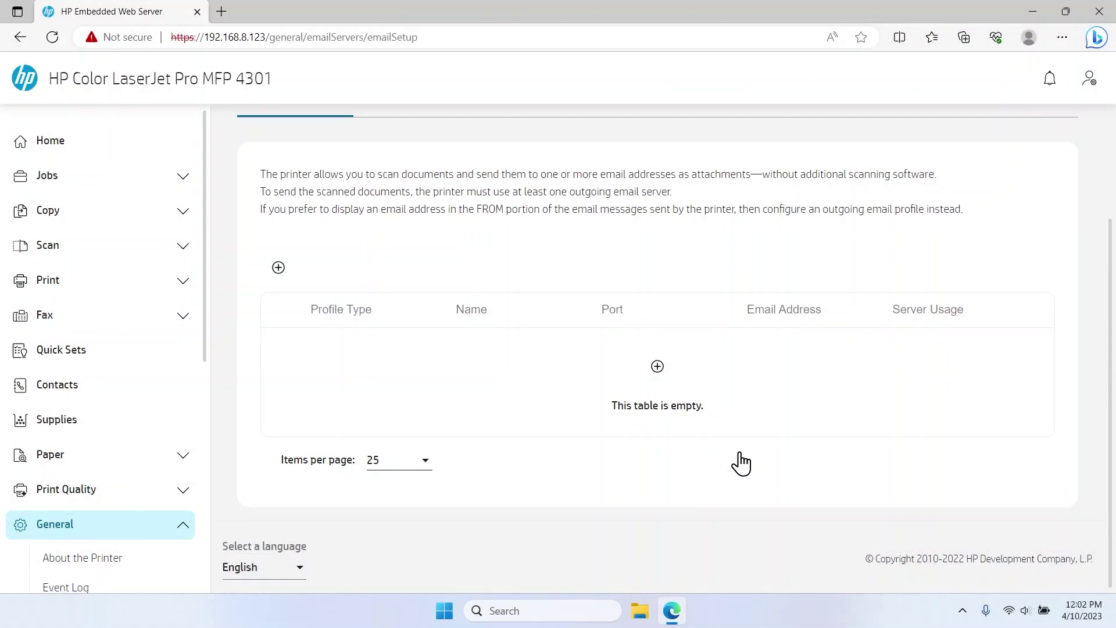
Add a new email server profile with Profile Type set to SMTP Server.
{"action": "left_click", "coordinate": [658, 368]}
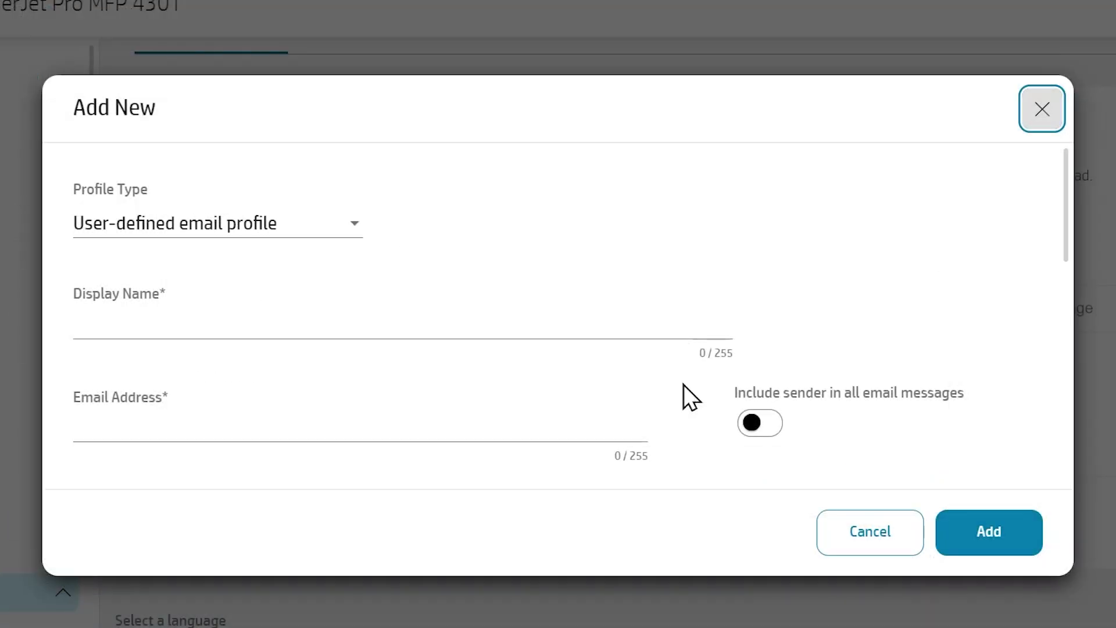
{"action": "left_click", "coordinate": [347, 225]}
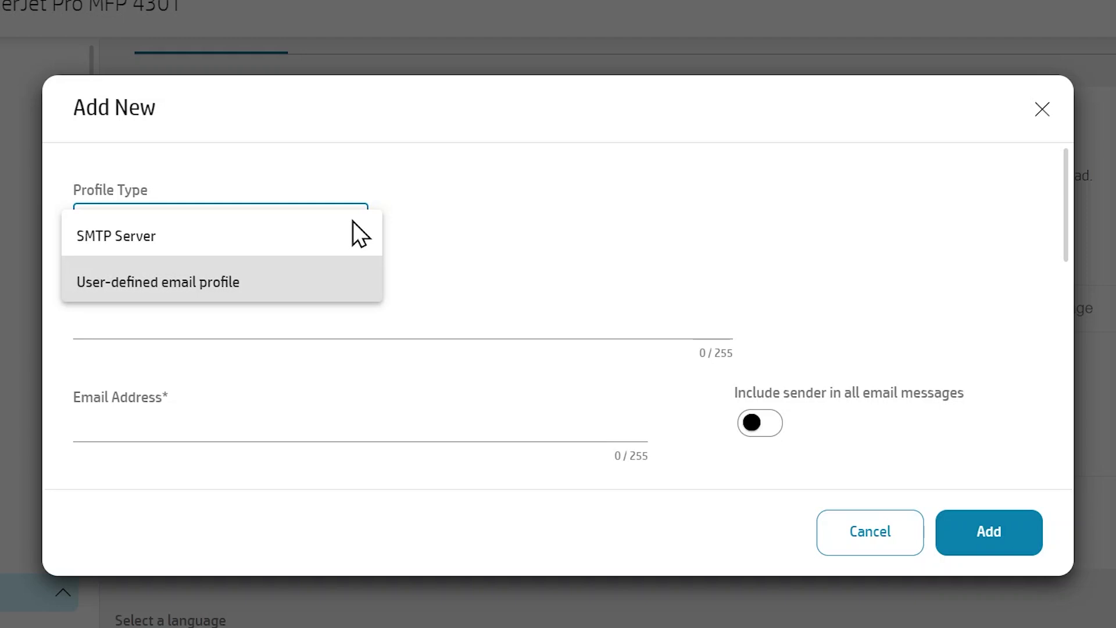
{"action": "left_click", "coordinate": [350, 224]}
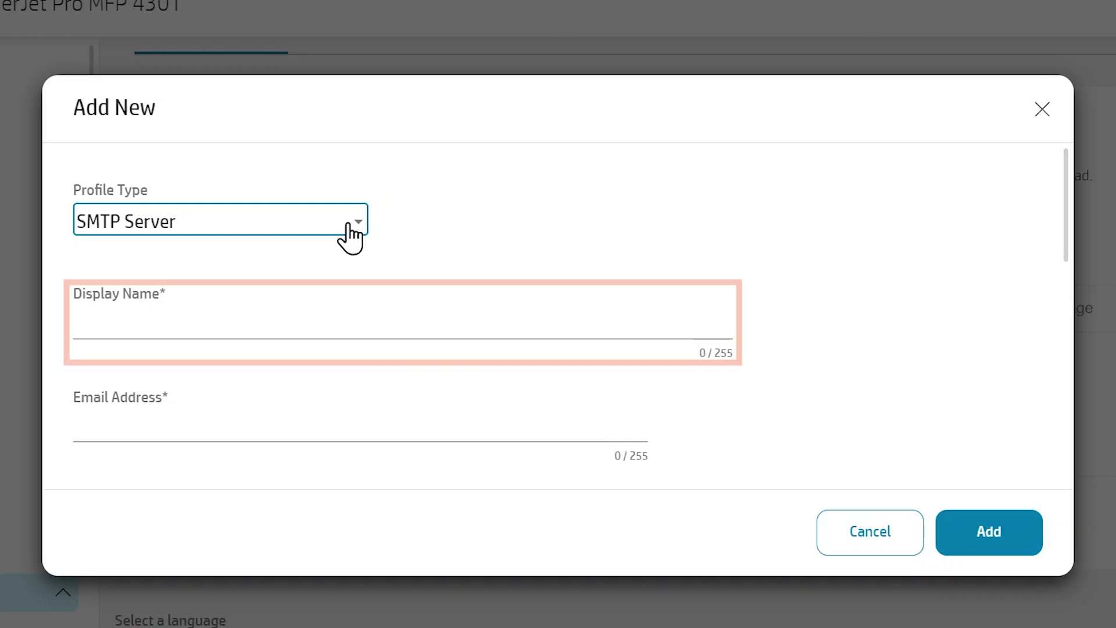
Name the profile 'Scan to Email' and paste in the Gmail sender address and SMTP server name.
{"action": "left_click", "coordinate": [76, 319]}
{"action": "type", "text": "S"}
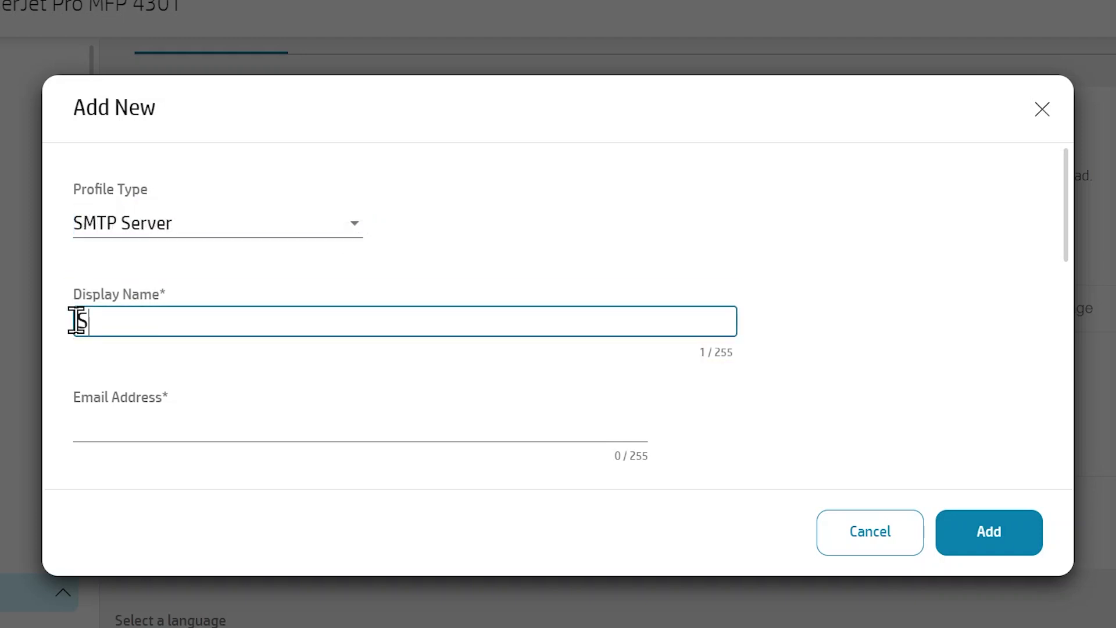
{"action": "type", "text": "can to Email"}
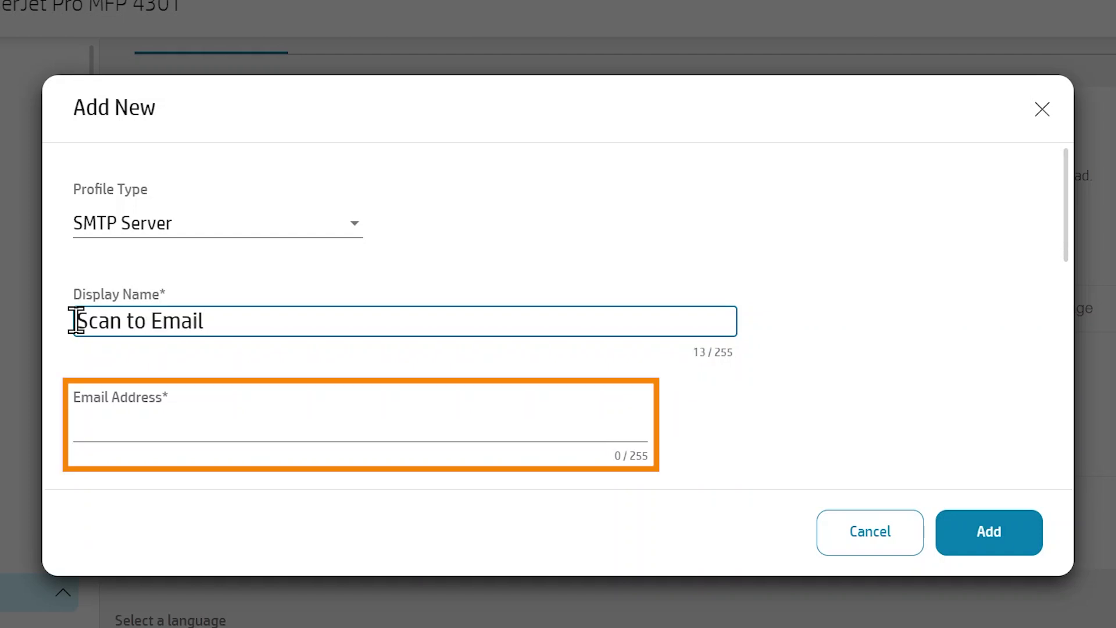
{"action": "left_click", "coordinate": [76, 417]}
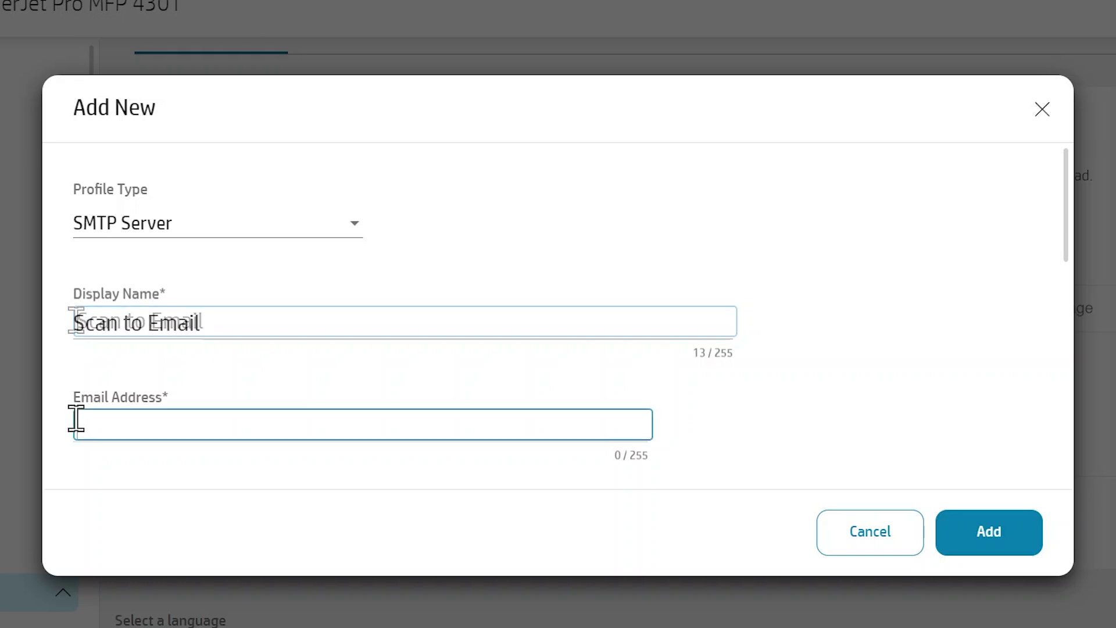
{"action": "key", "text": "ctrl+v"}
{"action": "scroll", "coordinate": [76, 417], "scroll_direction": "down", "scroll_amount": 4}
{"action": "left_click", "coordinate": [75, 266]}
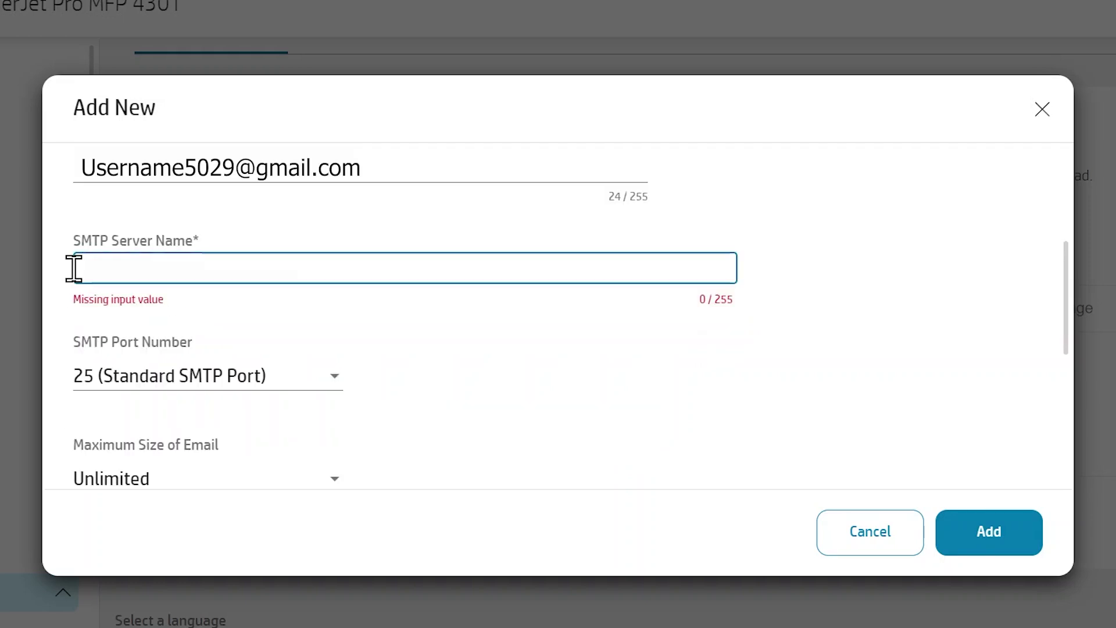
{"action": "key", "text": "ctrl+v"}
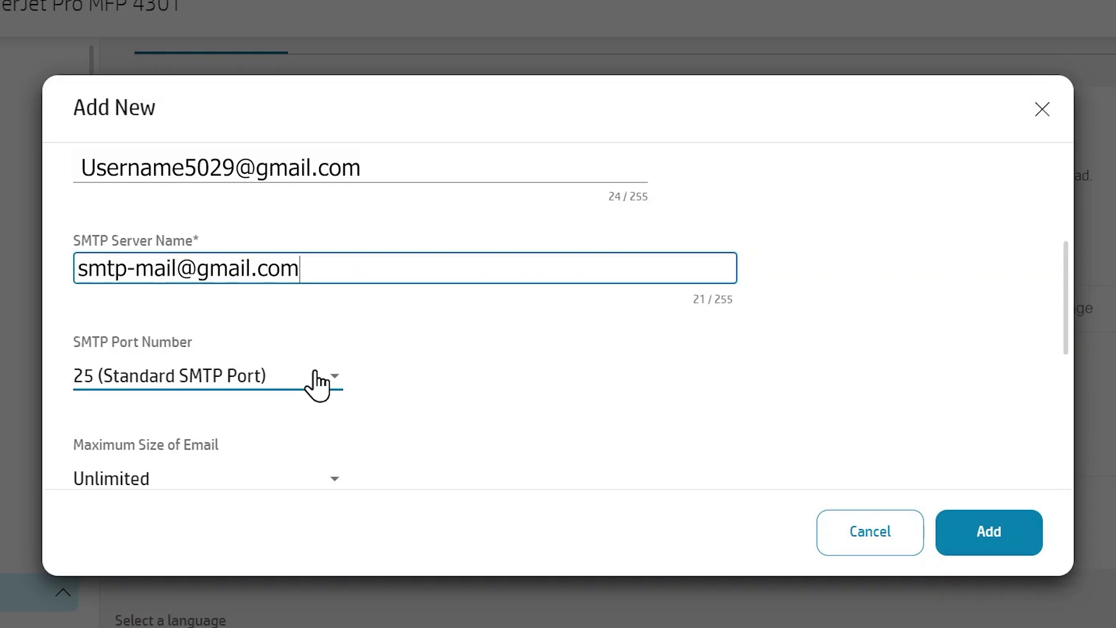
Set port 587 (Modern Secure), keep Unlimited maximum email size, and always use SSL/TLS.
{"action": "left_click", "coordinate": [316, 378]}
{"action": "left_click", "coordinate": [298, 494]}
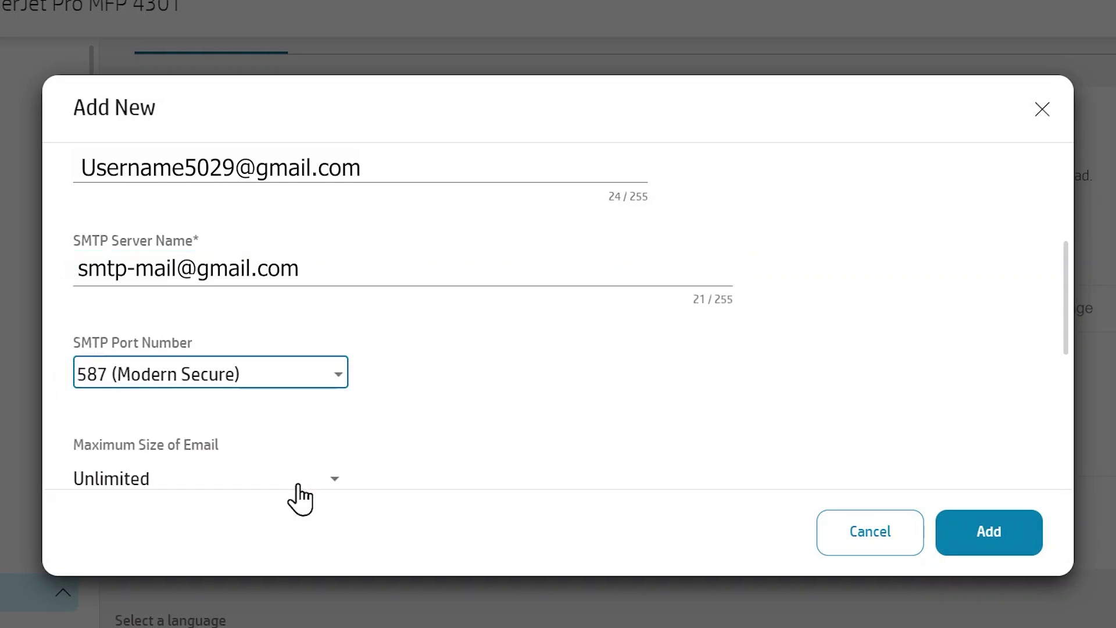
{"action": "scroll", "coordinate": [394, 281], "scroll_direction": "down", "scroll_amount": 4}
{"action": "left_click", "coordinate": [334, 230]}
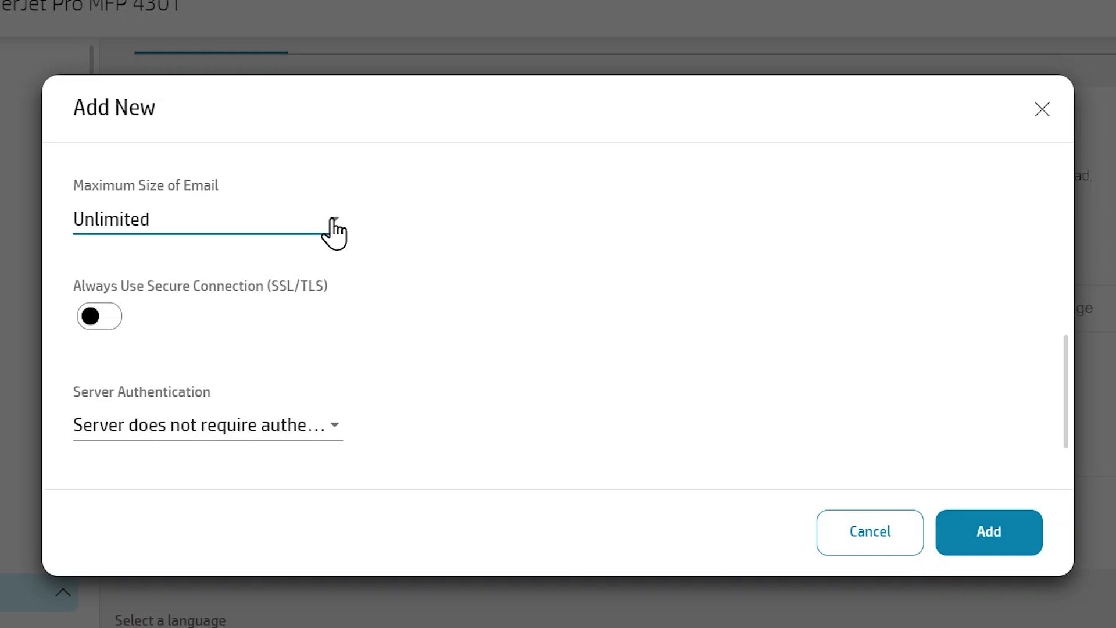
{"action": "left_click", "coordinate": [334, 229]}
{"action": "left_click", "coordinate": [321, 401]}
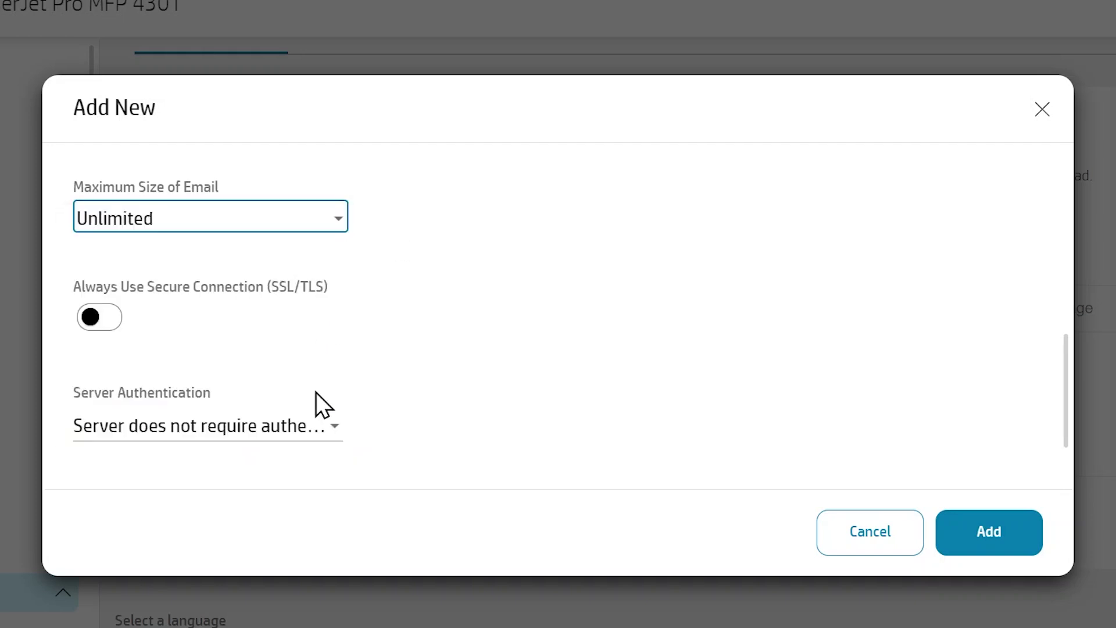
{"action": "left_click", "coordinate": [96, 320]}
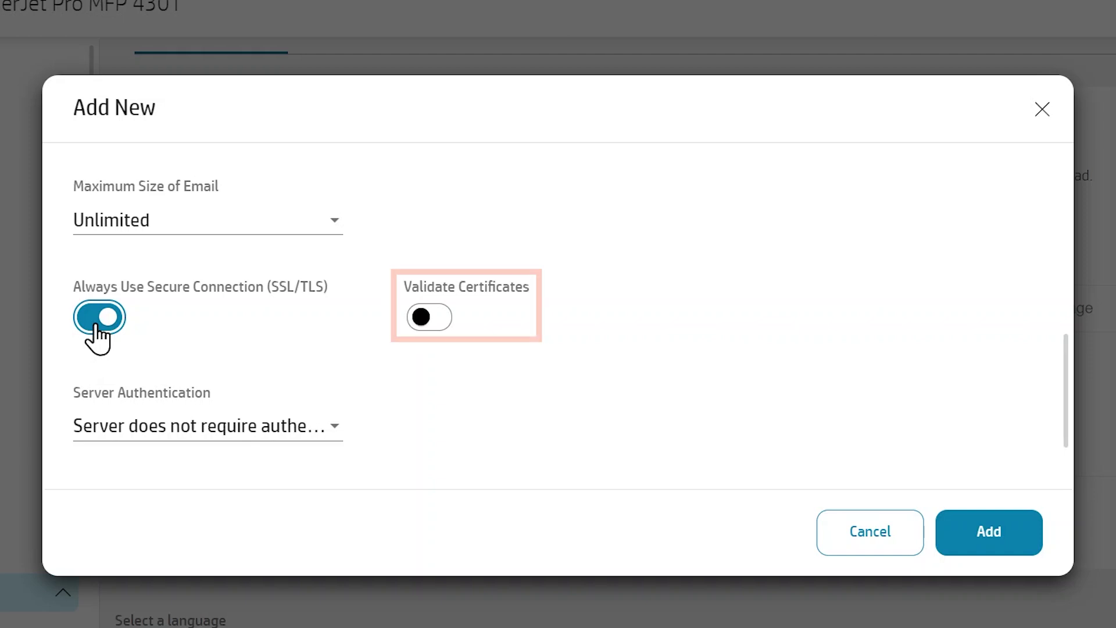
Make the SMTP server require authentication and enter the Gmail account's user name.
{"action": "scroll", "coordinate": [96, 332], "scroll_direction": "down", "scroll_amount": 2}
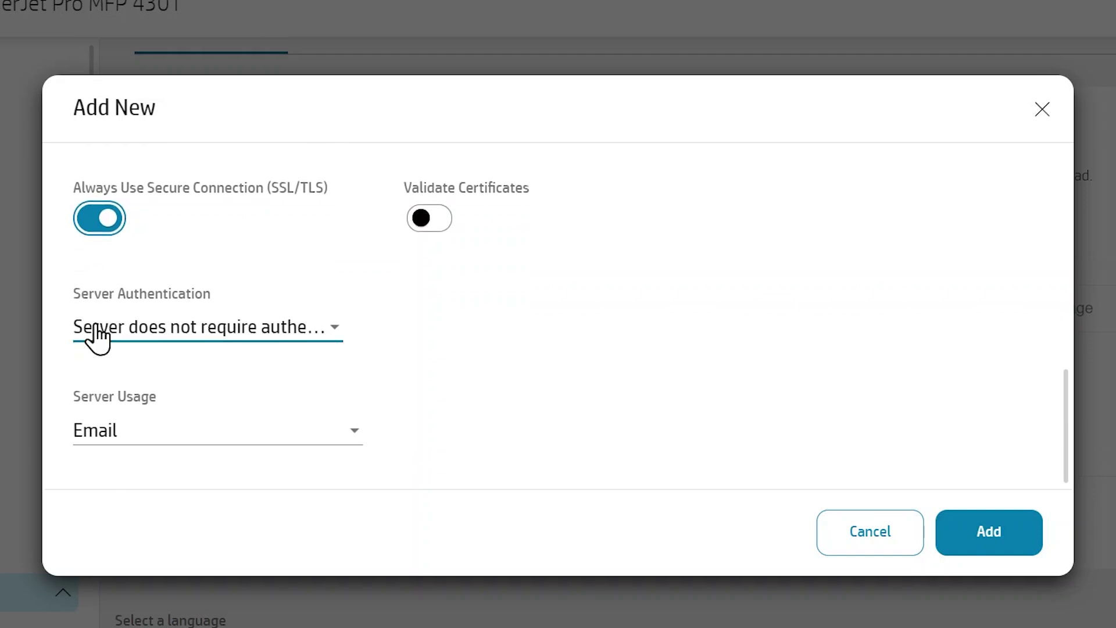
{"action": "left_click", "coordinate": [339, 333]}
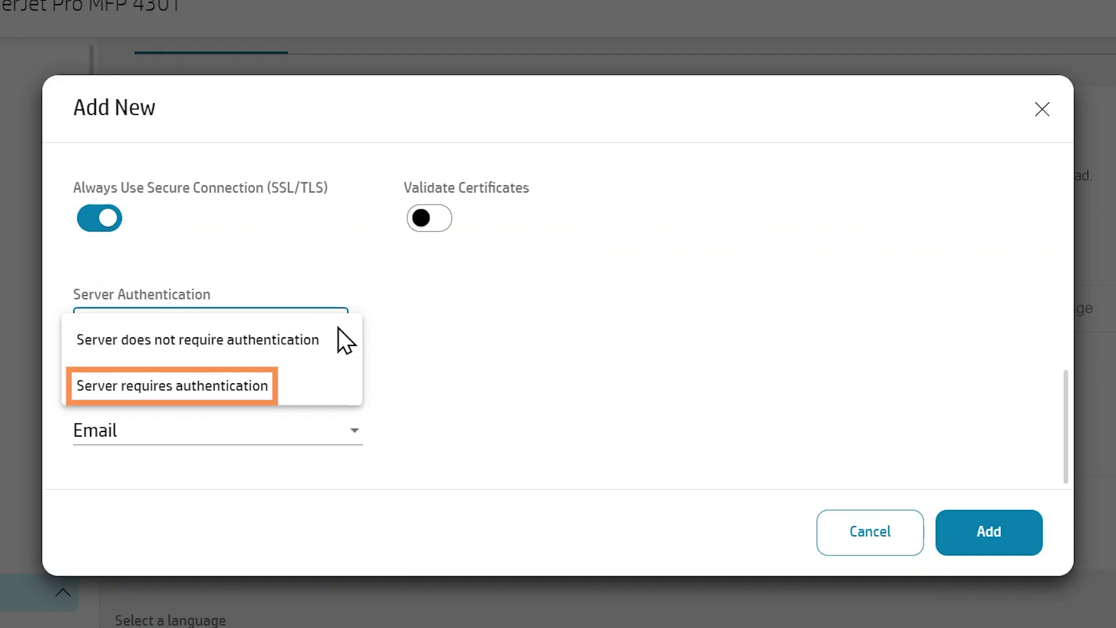
{"action": "left_click", "coordinate": [321, 386]}
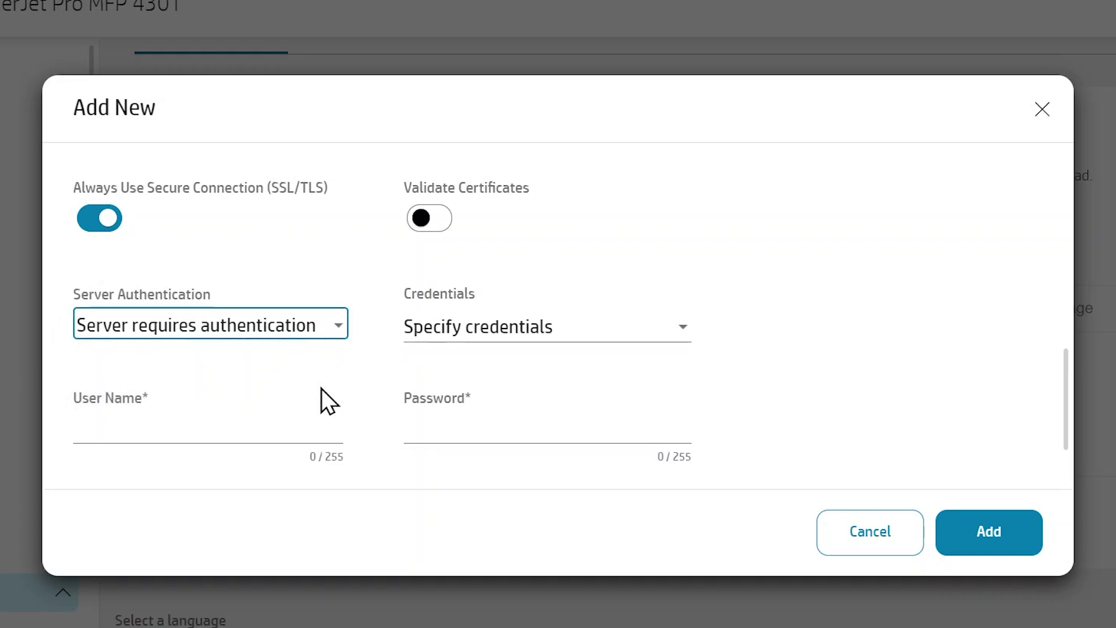
{"action": "left_click", "coordinate": [75, 423]}
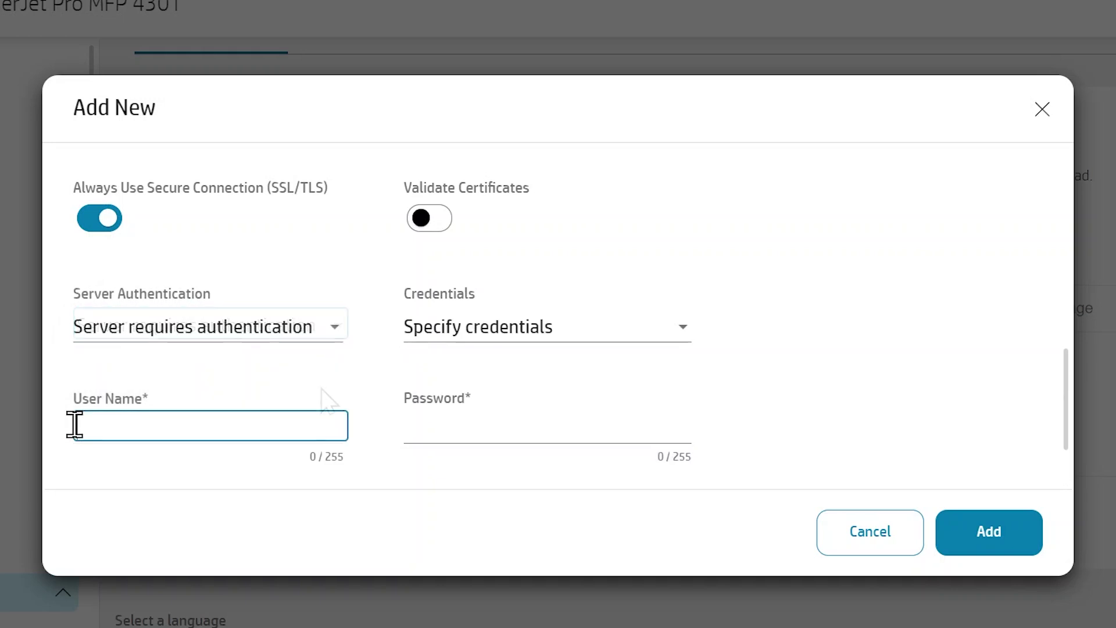
{"action": "left_click", "coordinate": [407, 428]}
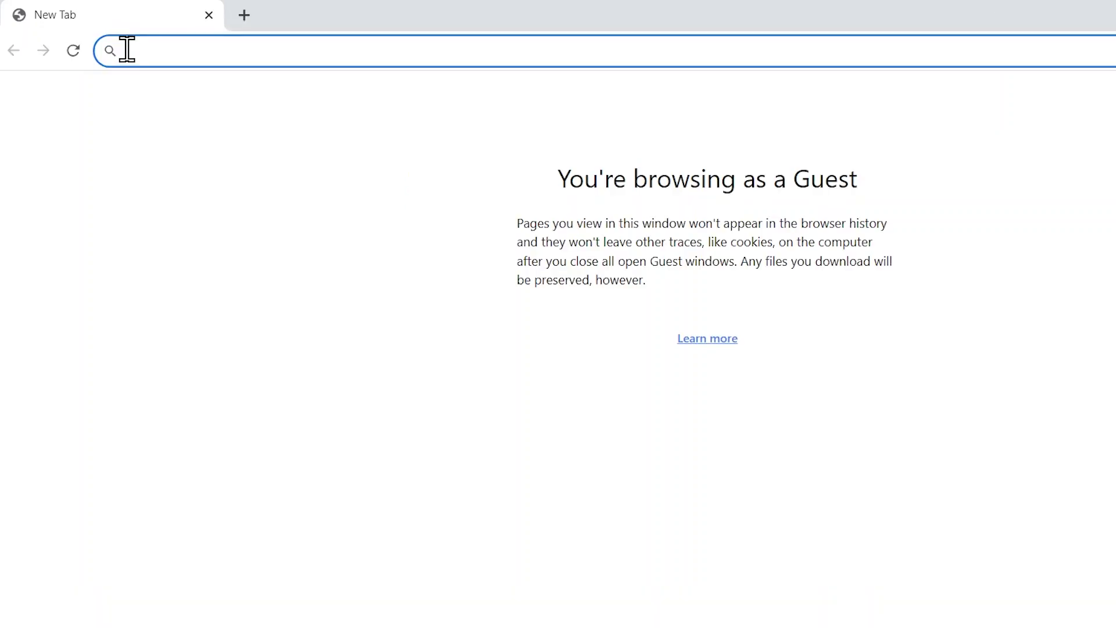
Go to myaccount.google.com and open the account's Security settings.
{"action": "type", "text": "myaccount.google.com"}
{"action": "key", "text": "Return"}
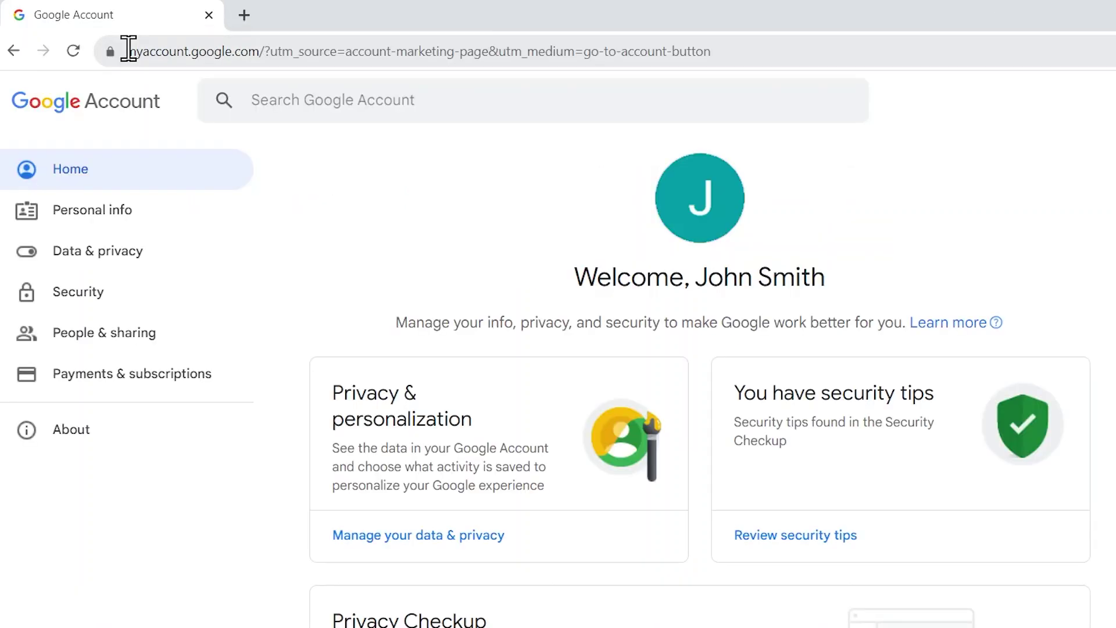
{"action": "left_click", "coordinate": [123, 293]}
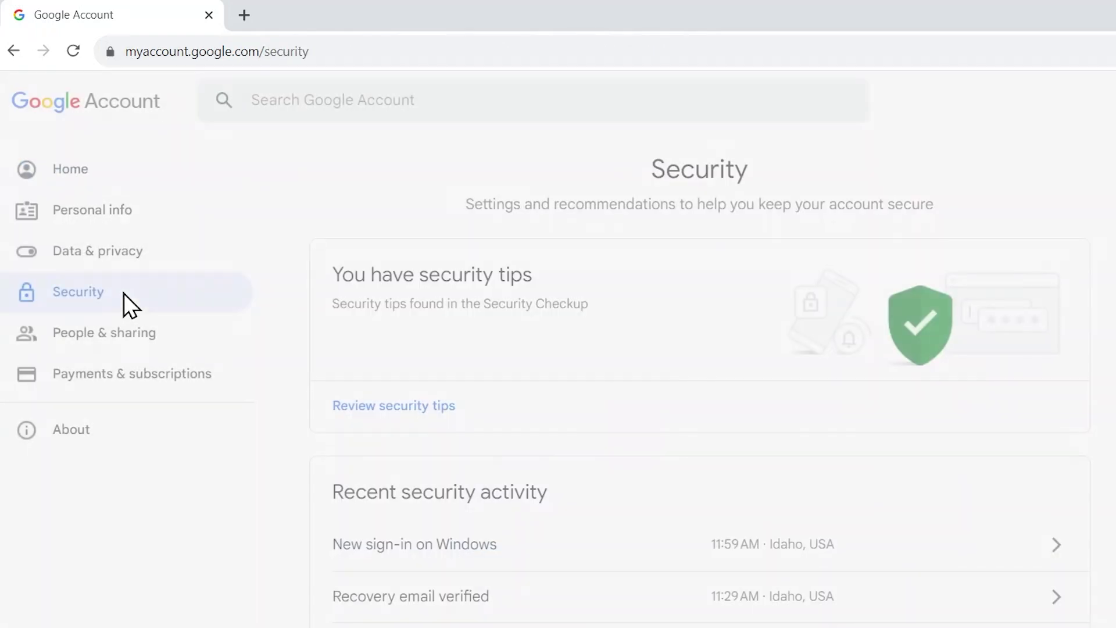
Turn on 2-Step Verification for the account, then go to App passwords.
{"action": "scroll", "coordinate": [295, 374], "scroll_direction": "down", "scroll_amount": 5}
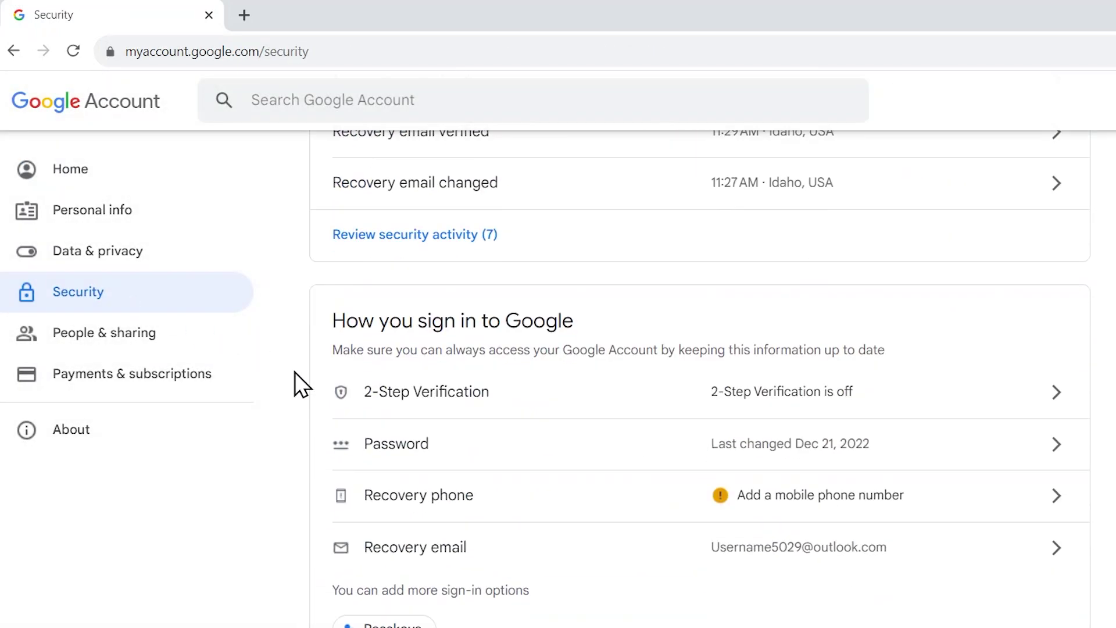
{"action": "left_click", "coordinate": [397, 390]}
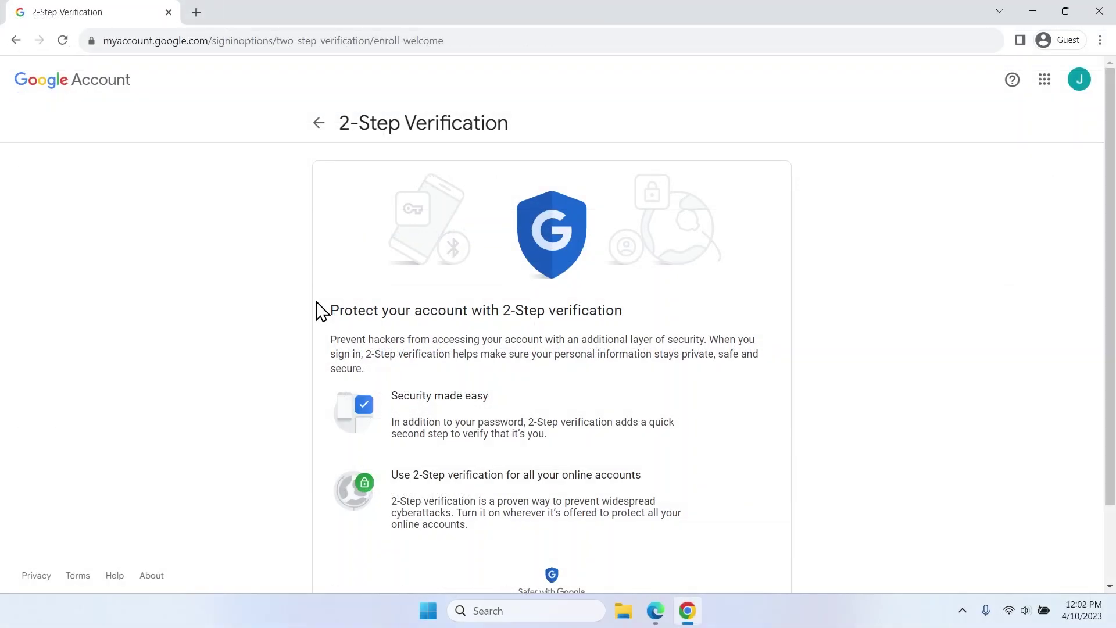
{"action": "scroll", "coordinate": [321, 311], "scroll_direction": "down", "scroll_amount": 2}
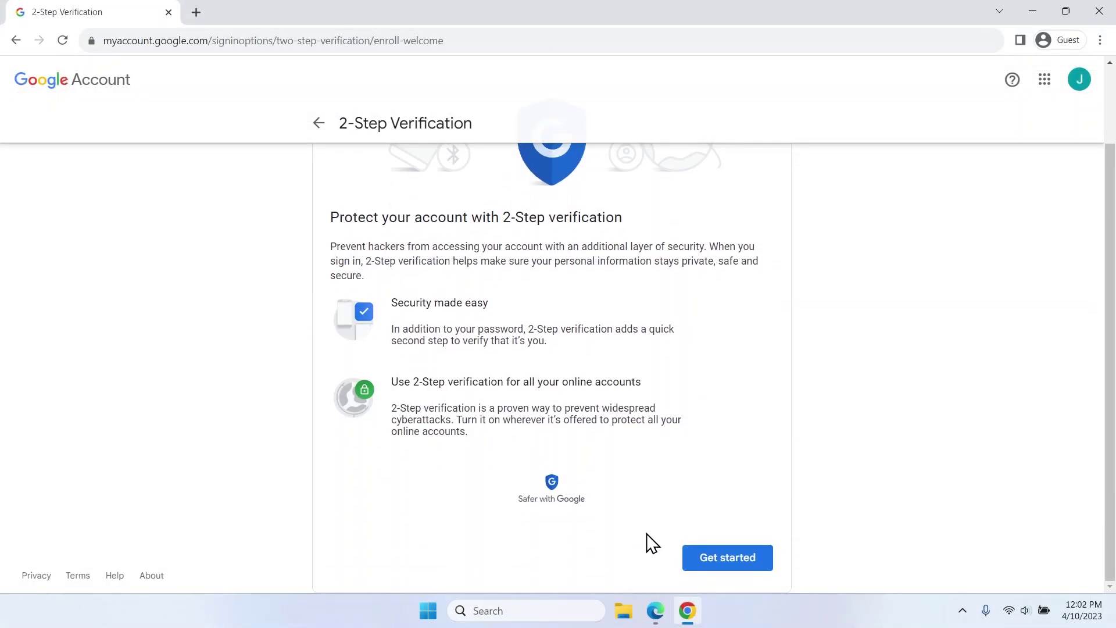
{"action": "left_click", "coordinate": [686, 562]}
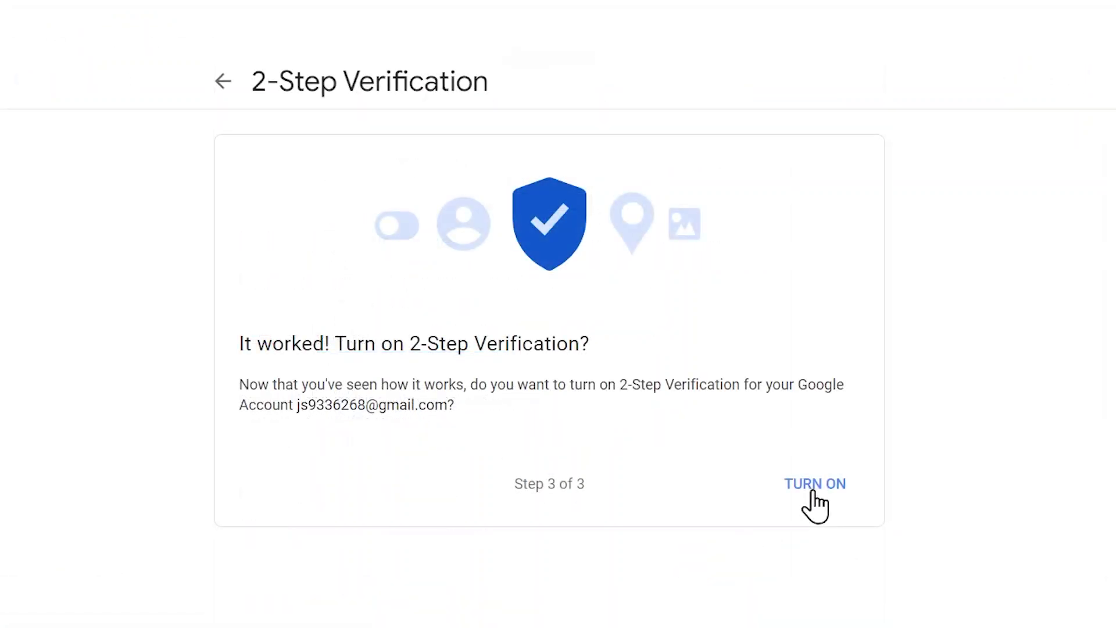
{"action": "left_click", "coordinate": [813, 488]}
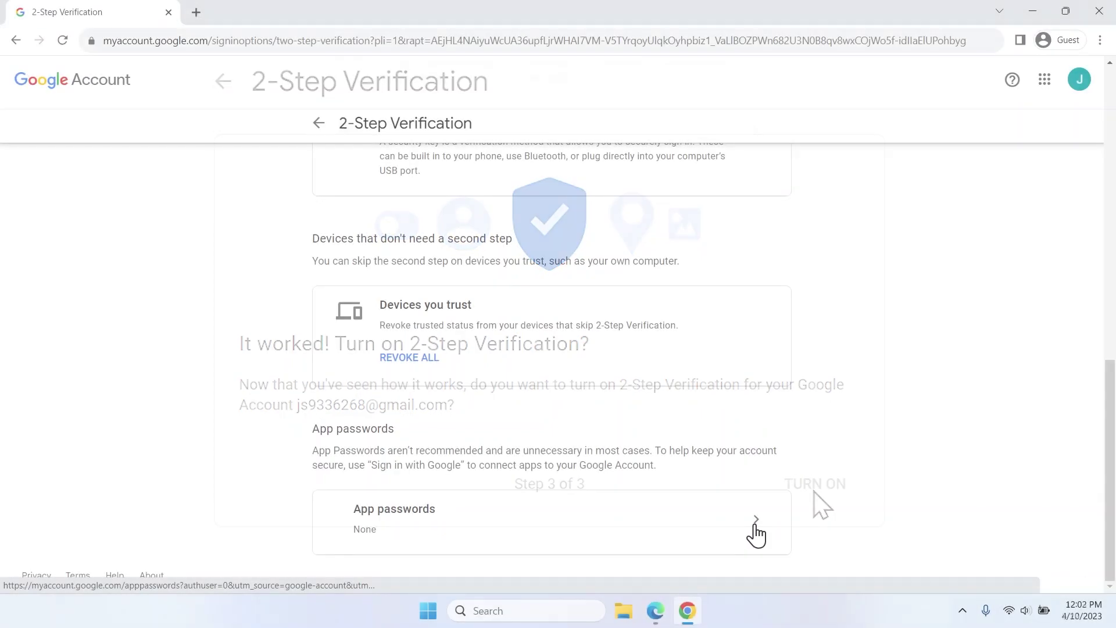
{"action": "left_click", "coordinate": [756, 533]}
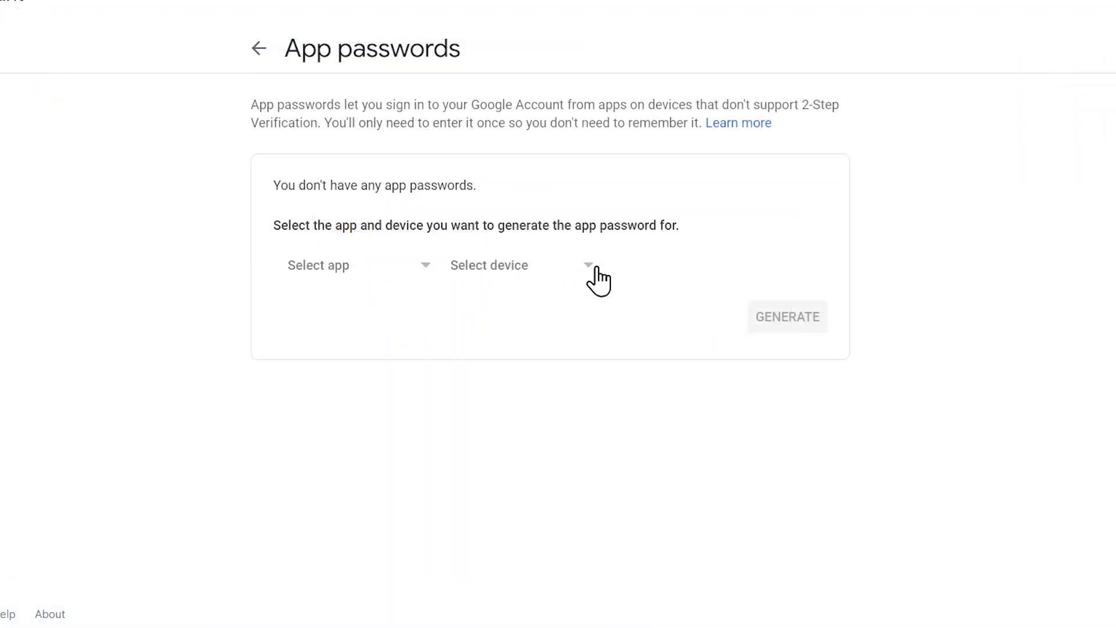
Generate an app password for custom device 'HP LaserJet Pro 4301' and copy it.
{"action": "left_click", "coordinate": [598, 281]}
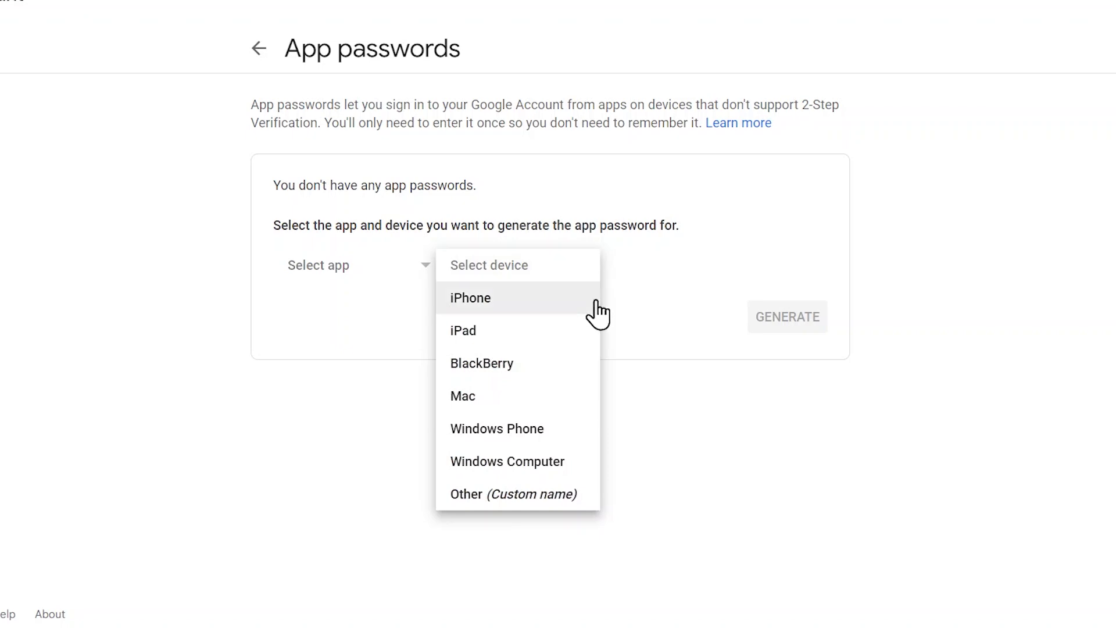
{"action": "left_click", "coordinate": [571, 494]}
{"action": "type", "text": "H"}
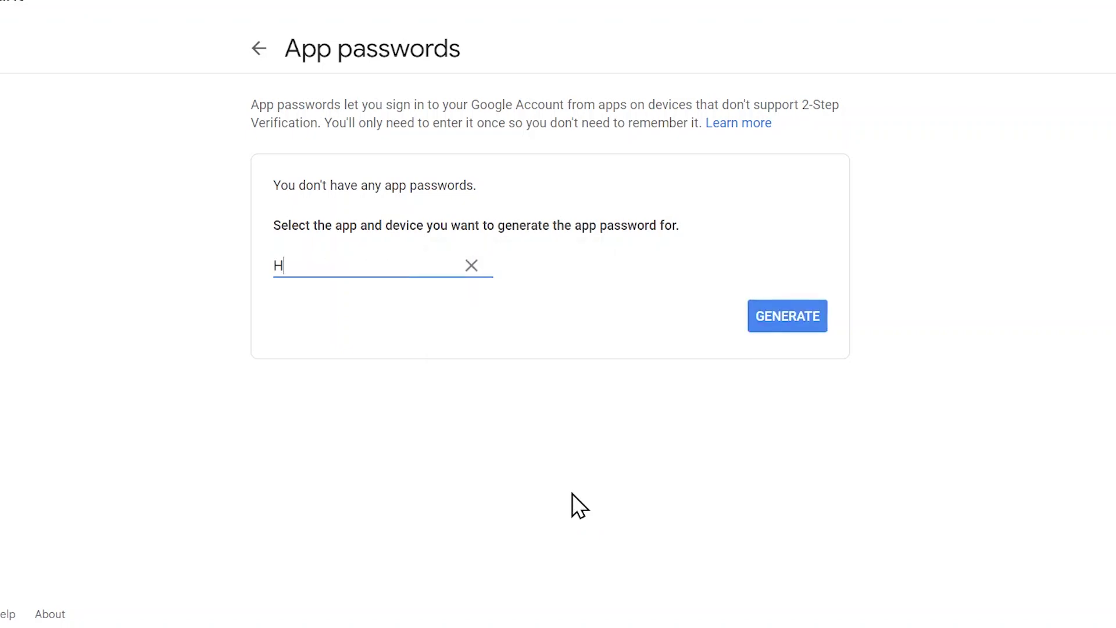
{"action": "type", "text": "P LaserJet "}
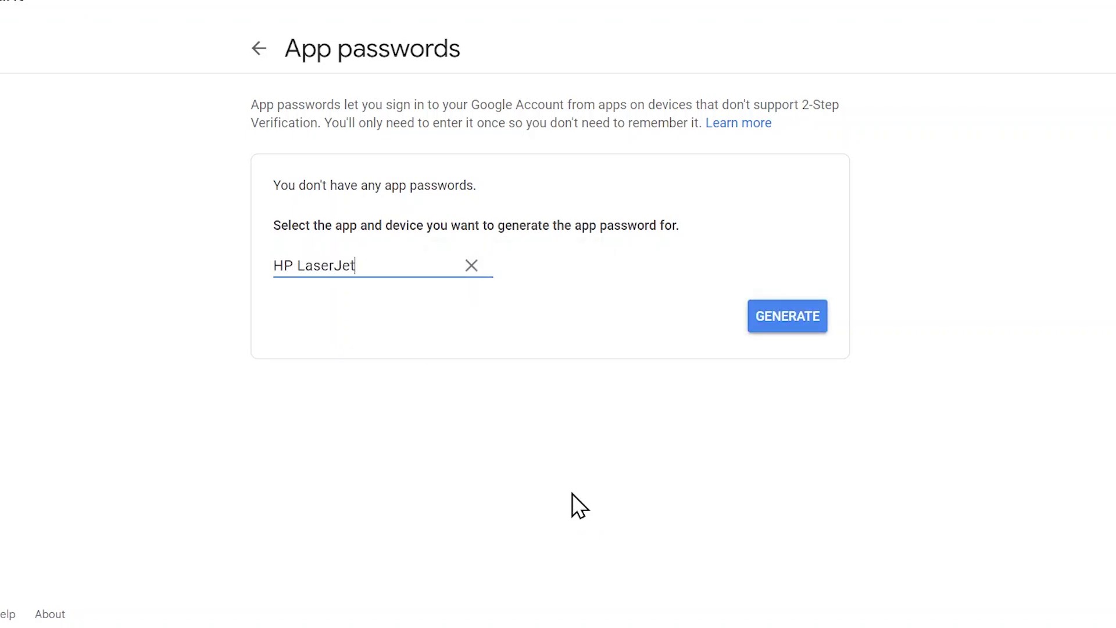
{"action": "type", "text": "Pro 4301"}
{"action": "left_click", "coordinate": [760, 328]}
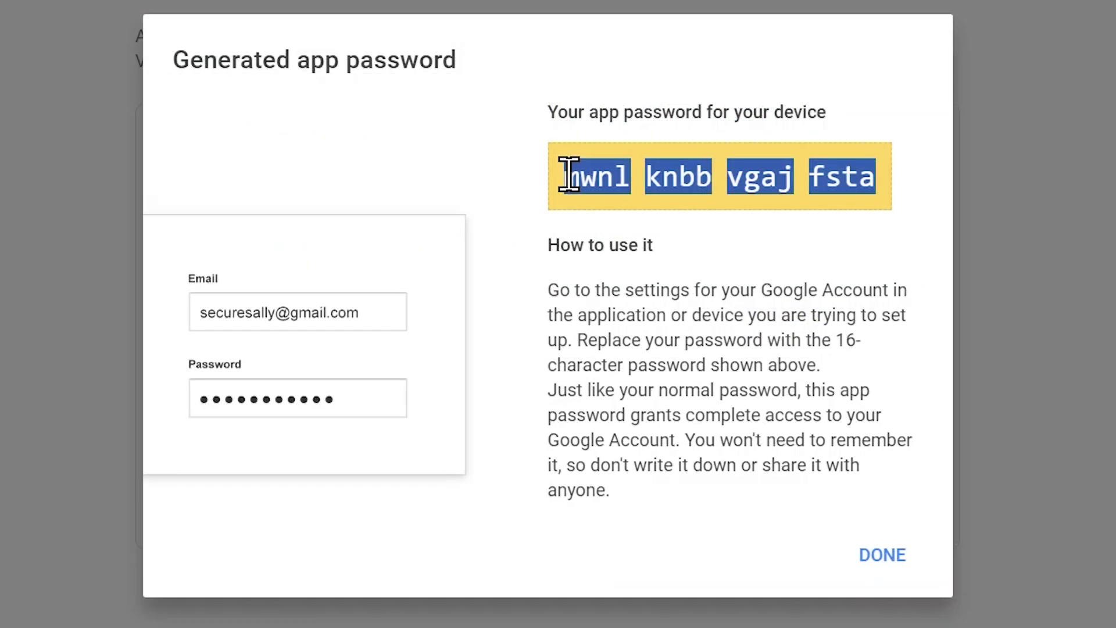
{"action": "right_click", "coordinate": [569, 175]}
{"action": "left_click", "coordinate": [599, 199]}
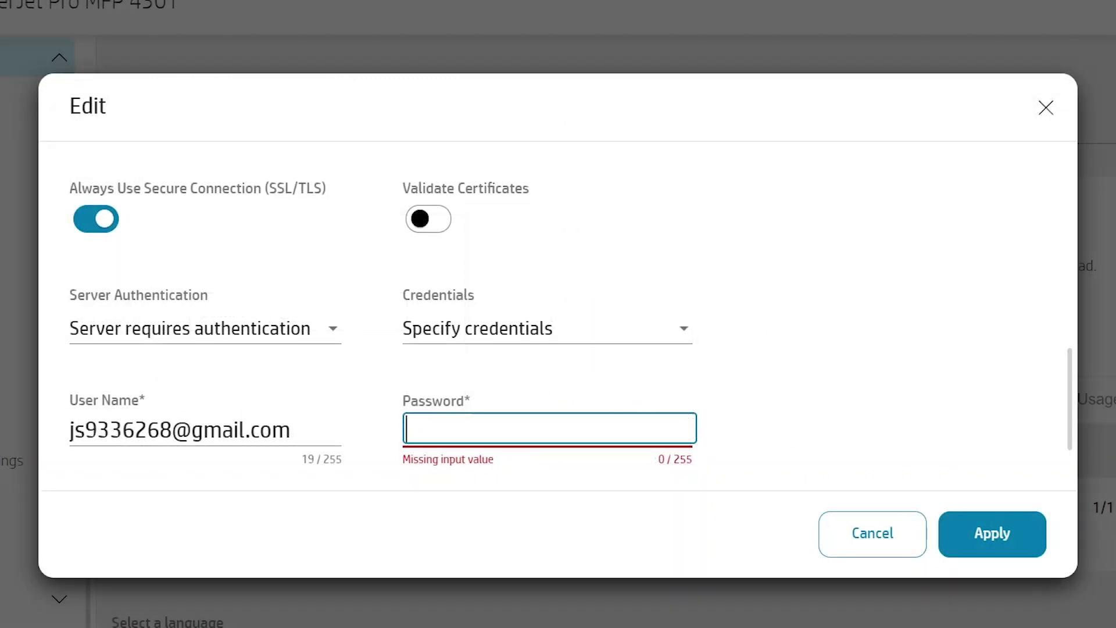
Paste the app password as the Password, enable and confirm a security PIN, and add the profile.
{"action": "right_click", "coordinate": [415, 431]}
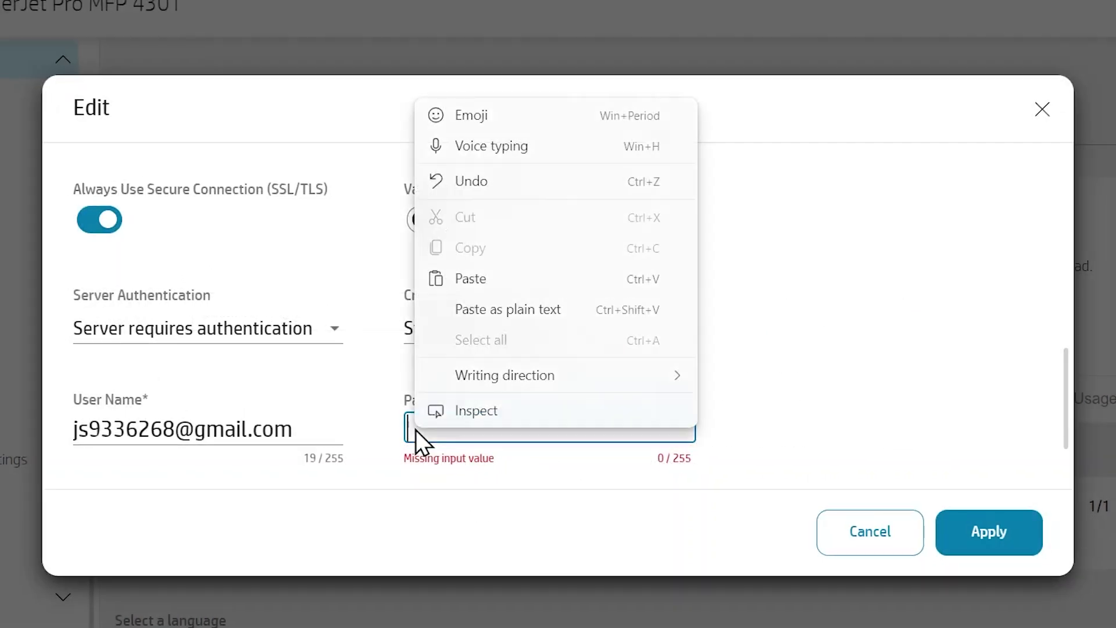
{"action": "left_click", "coordinate": [470, 280]}
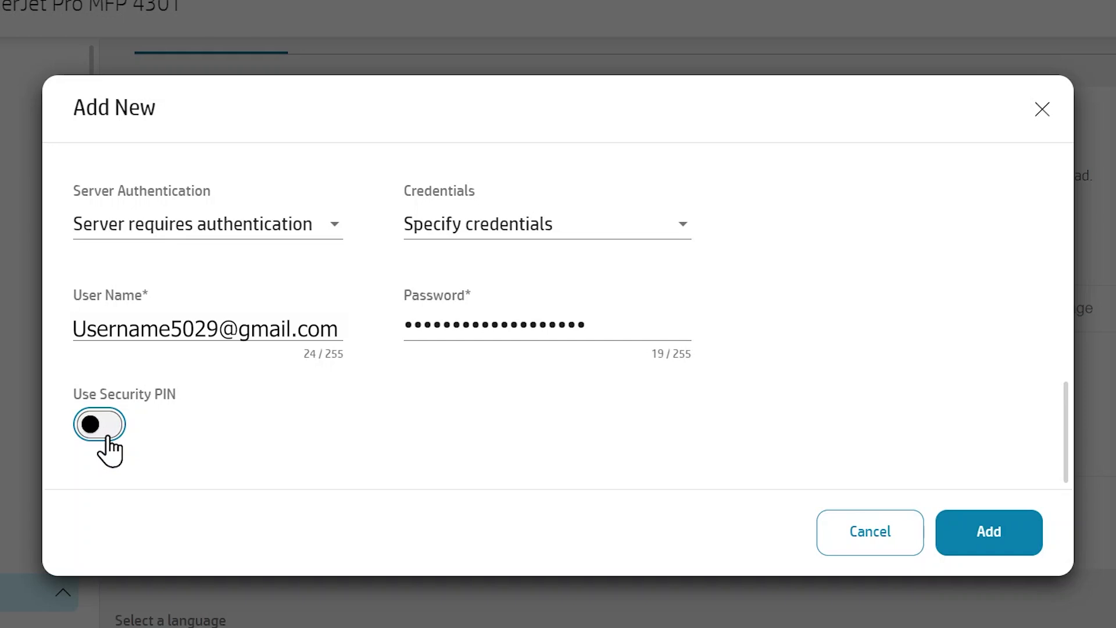
{"action": "left_click", "coordinate": [109, 450]}
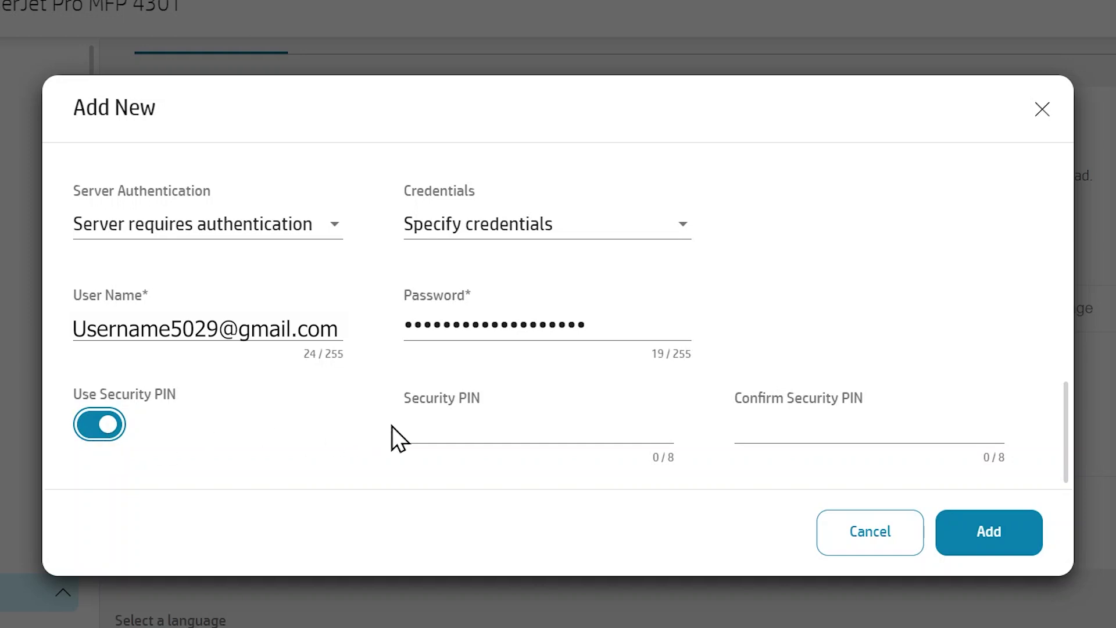
{"action": "left_click", "coordinate": [401, 426]}
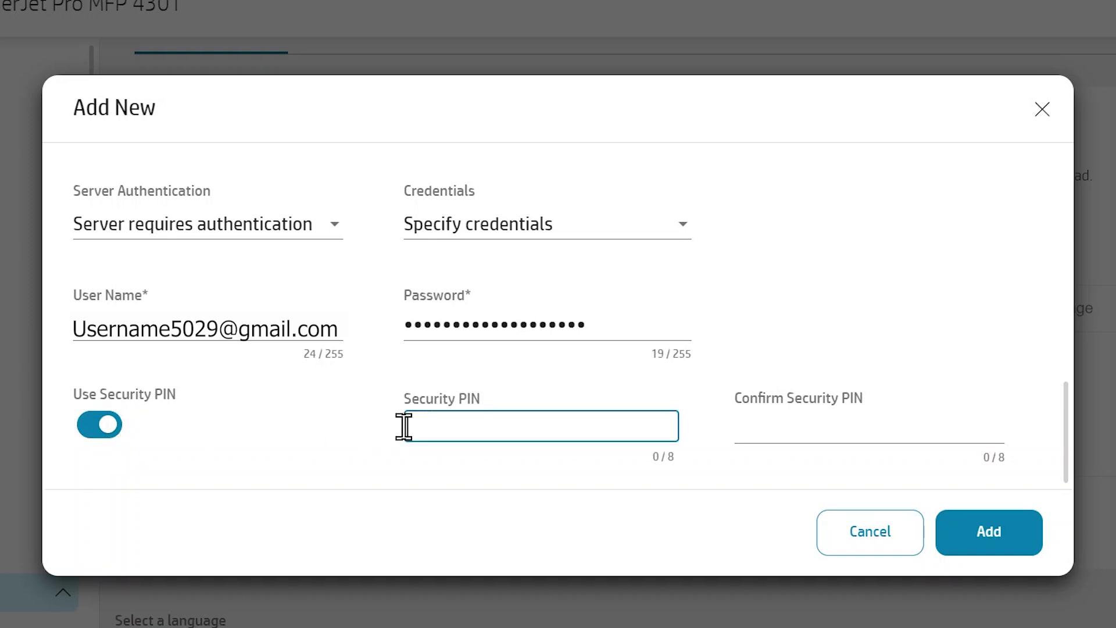
{"action": "type", "text": "1234"}
{"action": "key", "text": "Tab"}
{"action": "type", "text": "1234"}
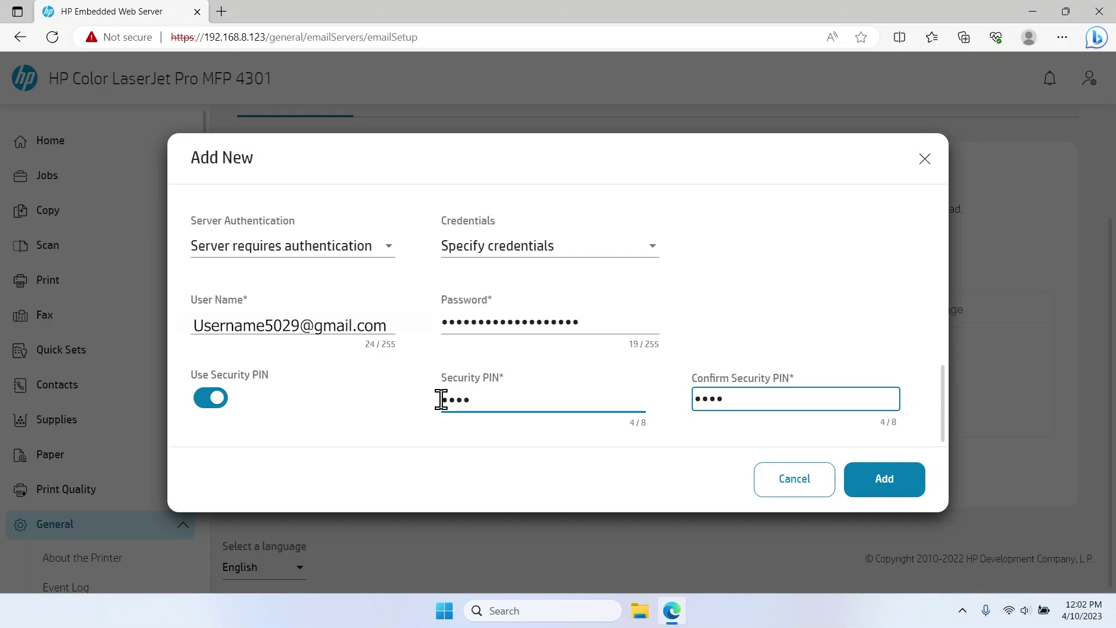
{"action": "left_click", "coordinate": [861, 491]}
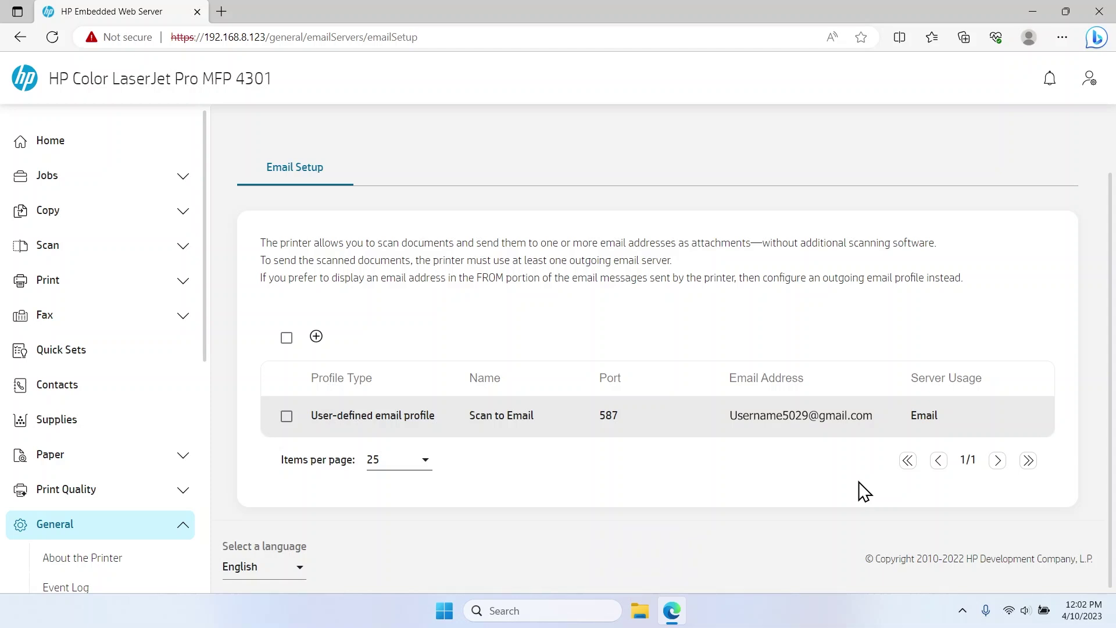
Run the Email Server Test on the Scan to Email profile and dismiss the success message.
{"action": "left_click", "coordinate": [287, 416]}
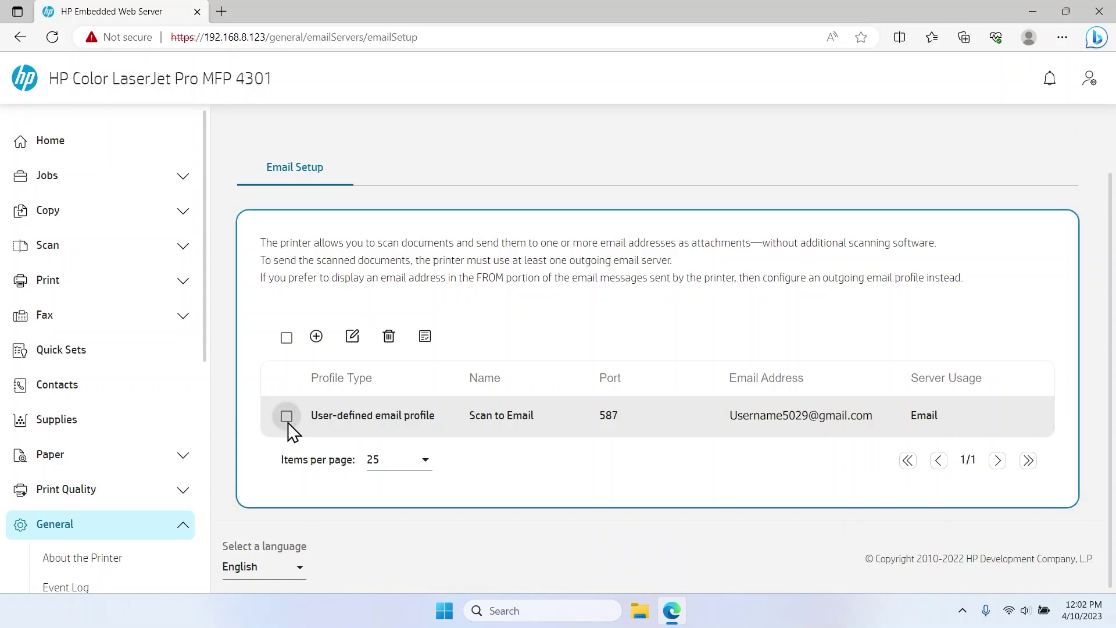
{"action": "left_click", "coordinate": [425, 339]}
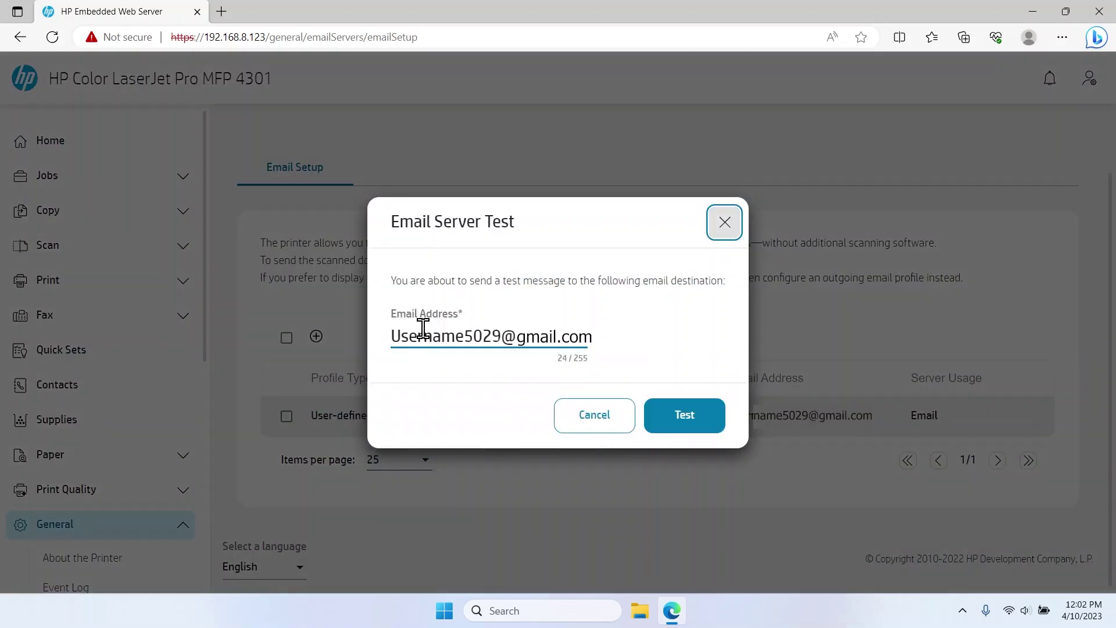
{"action": "left_click", "coordinate": [663, 432]}
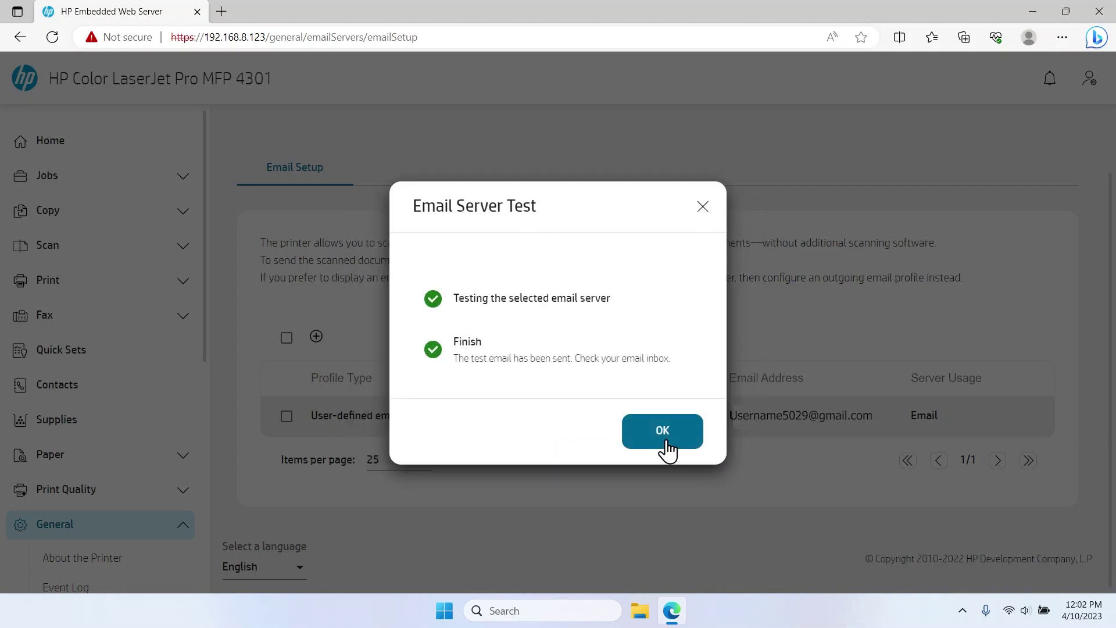
{"action": "left_click", "coordinate": [663, 432]}
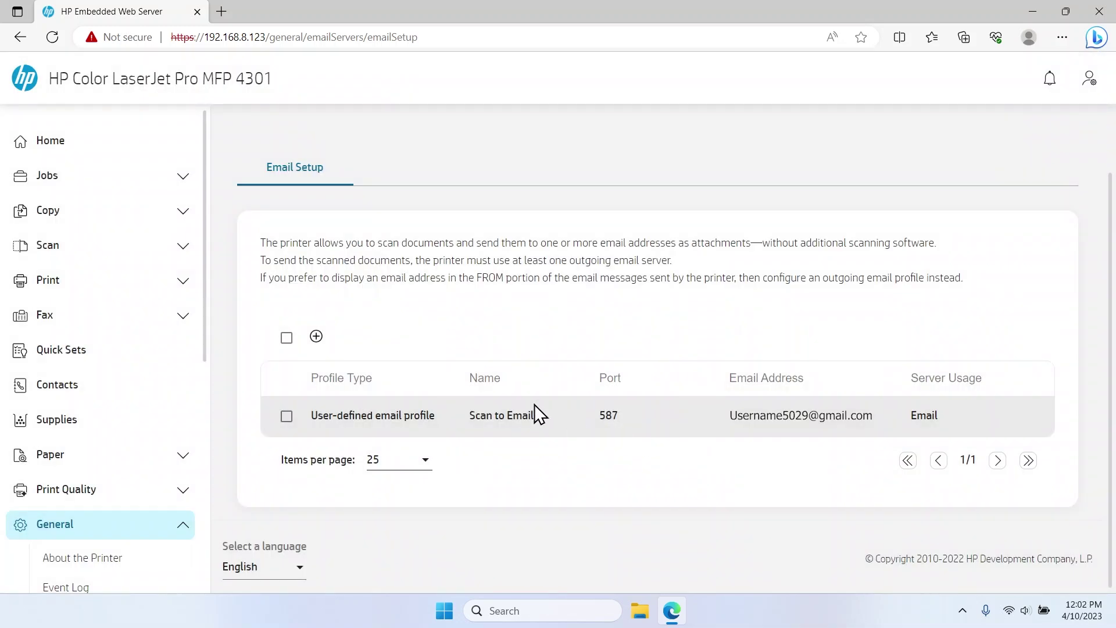
Open the Scan to Email settings and set Address Field Restrictions to 'Users can type addresses'.
{"action": "left_click", "coordinate": [183, 249]}
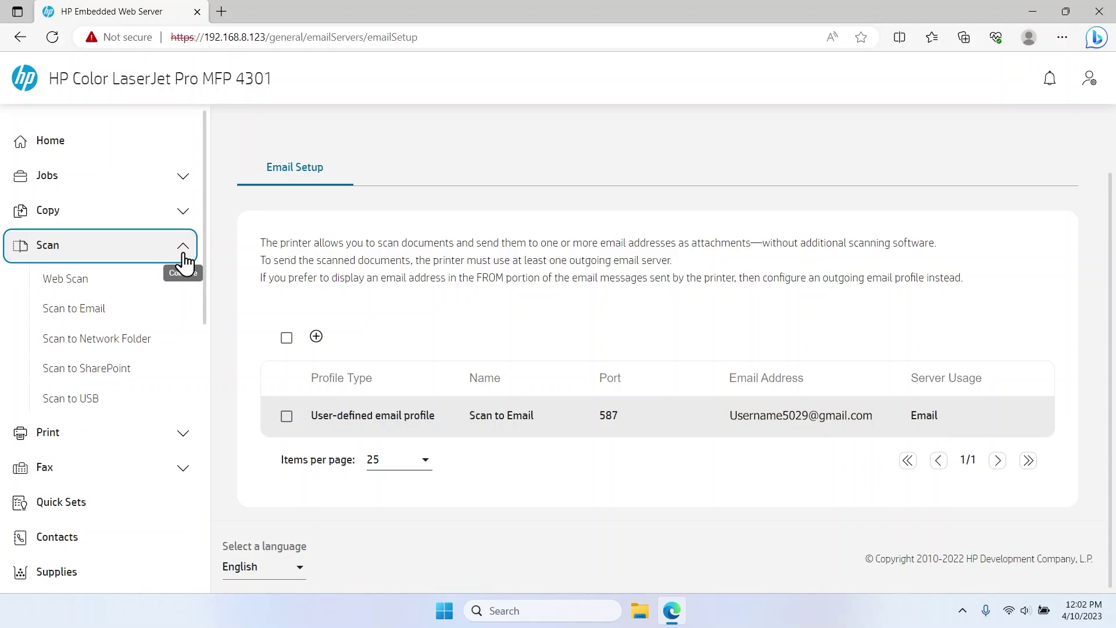
{"action": "left_click", "coordinate": [181, 314]}
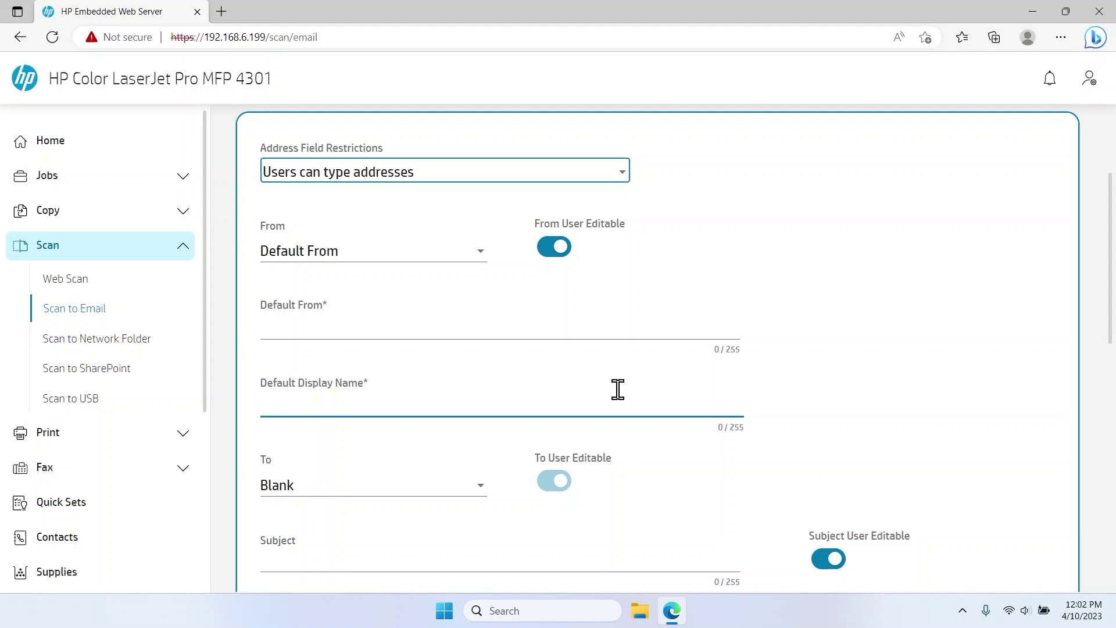
{"action": "left_click", "coordinate": [622, 177]}
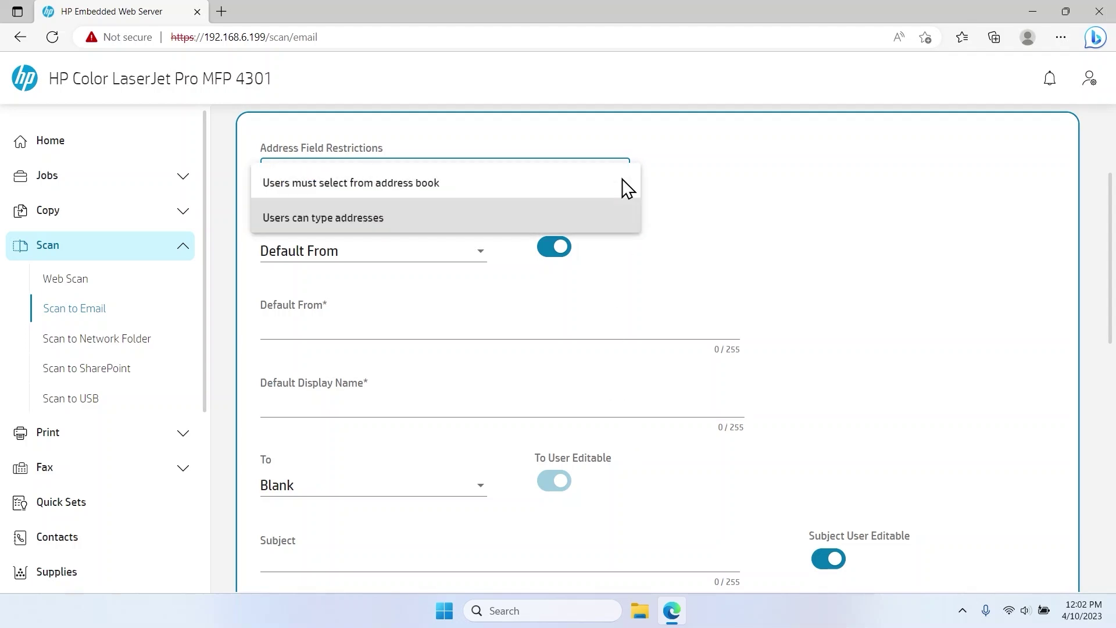
{"action": "left_click", "coordinate": [578, 186]}
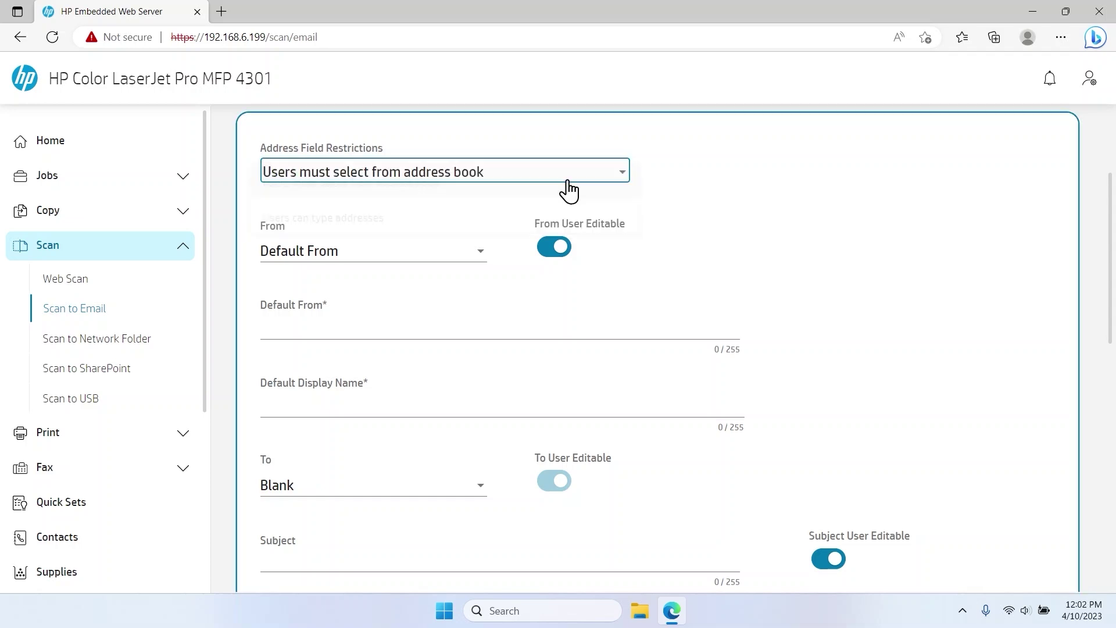
{"action": "left_click", "coordinate": [567, 181]}
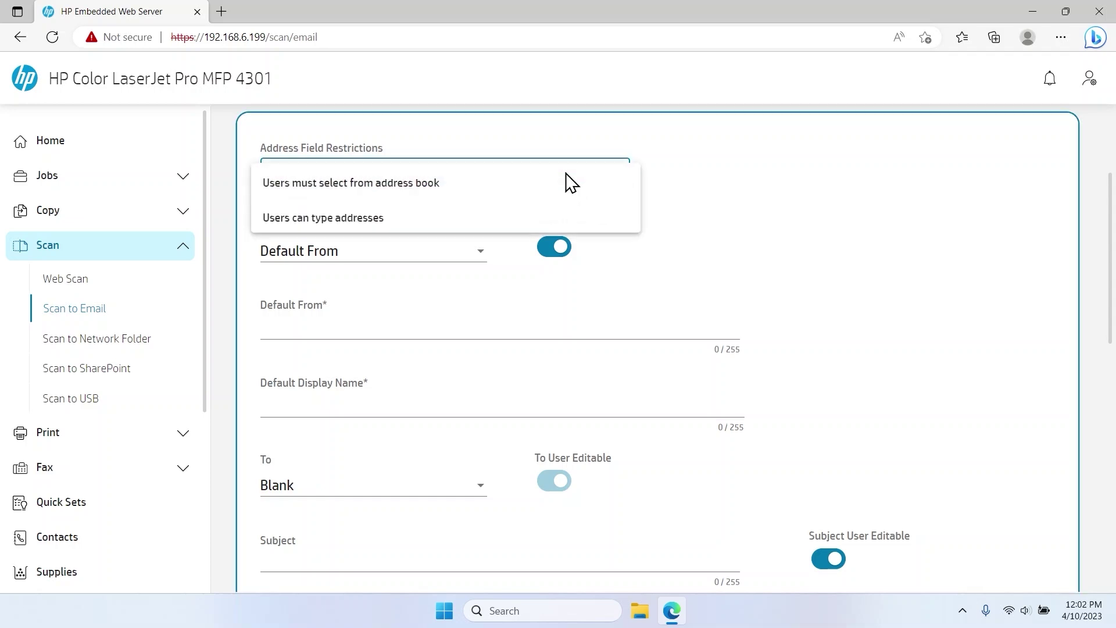
{"action": "left_click", "coordinate": [492, 215]}
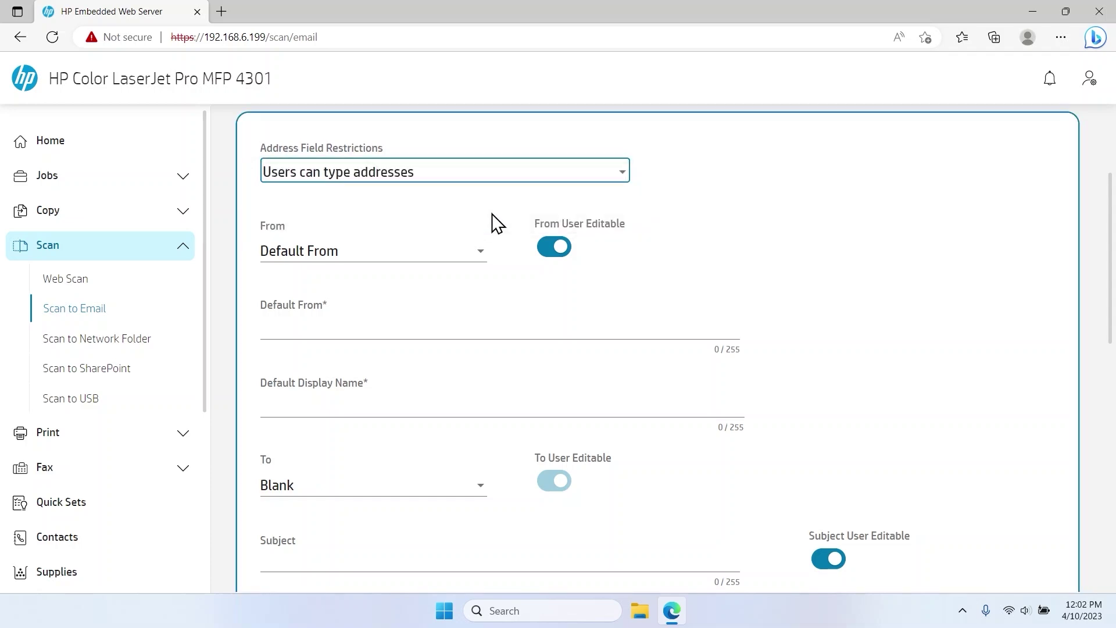
Keep From as Default From and fill in the autofilled default sender e-mail and display name.
{"action": "left_click", "coordinate": [466, 259]}
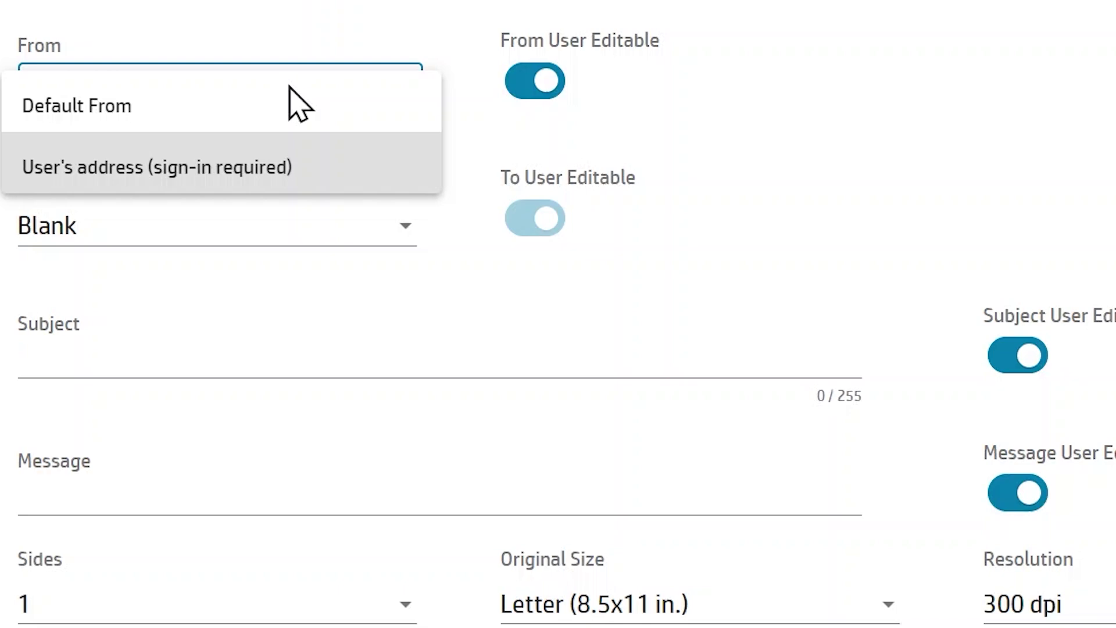
{"action": "left_click", "coordinate": [117, 109]}
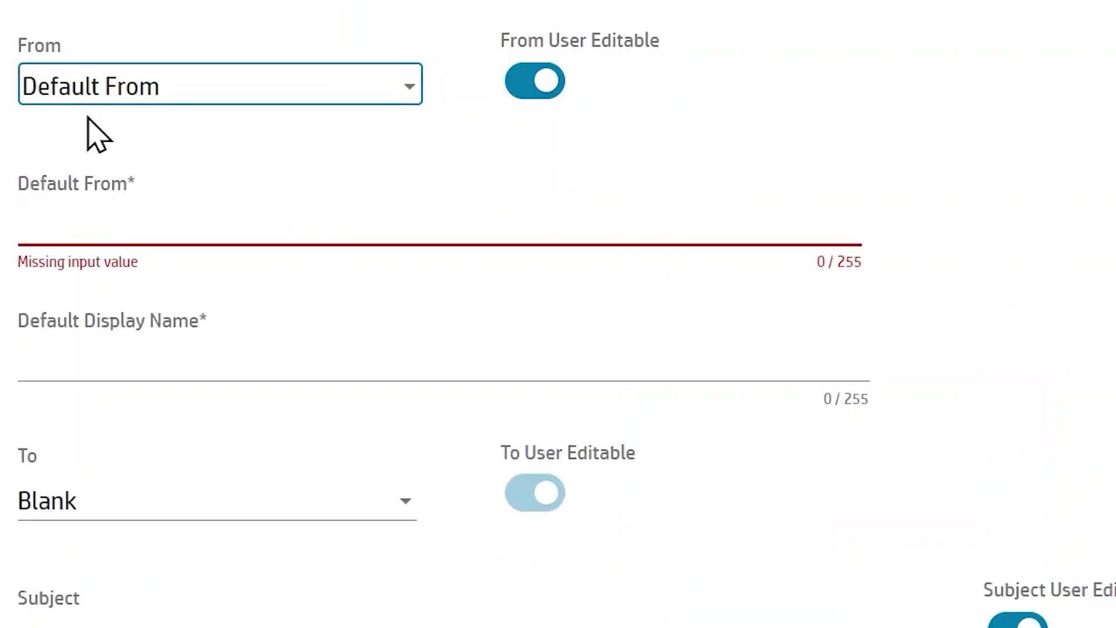
{"action": "left_click", "coordinate": [34, 227]}
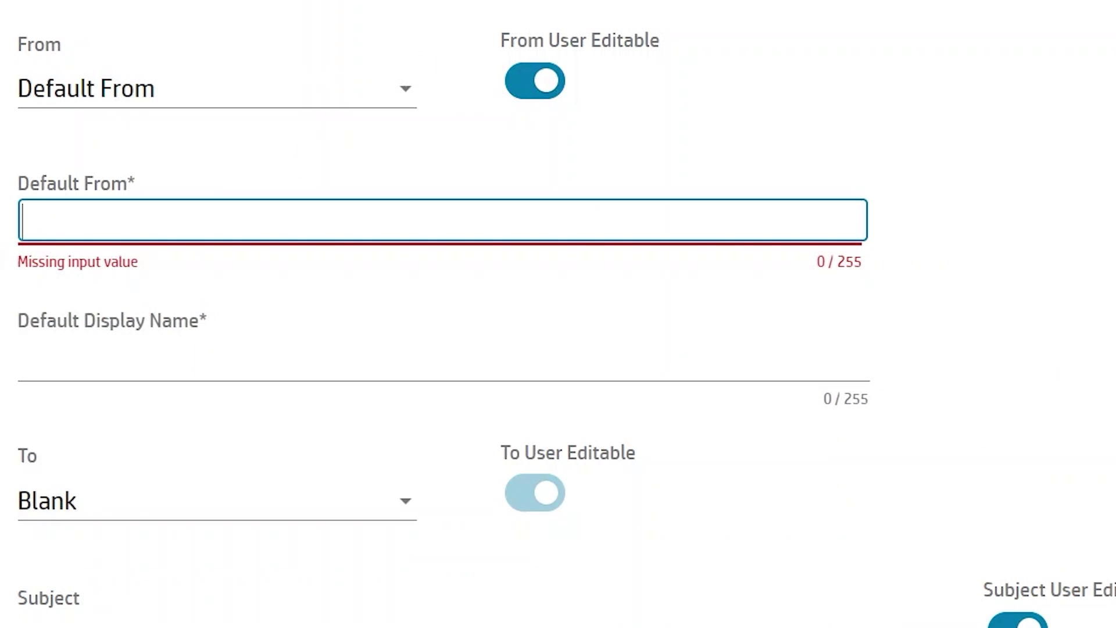
{"action": "type", "text": "Jo"}
{"action": "key", "text": "Down"}
{"action": "key", "text": "Return"}
{"action": "key", "text": "Tab"}
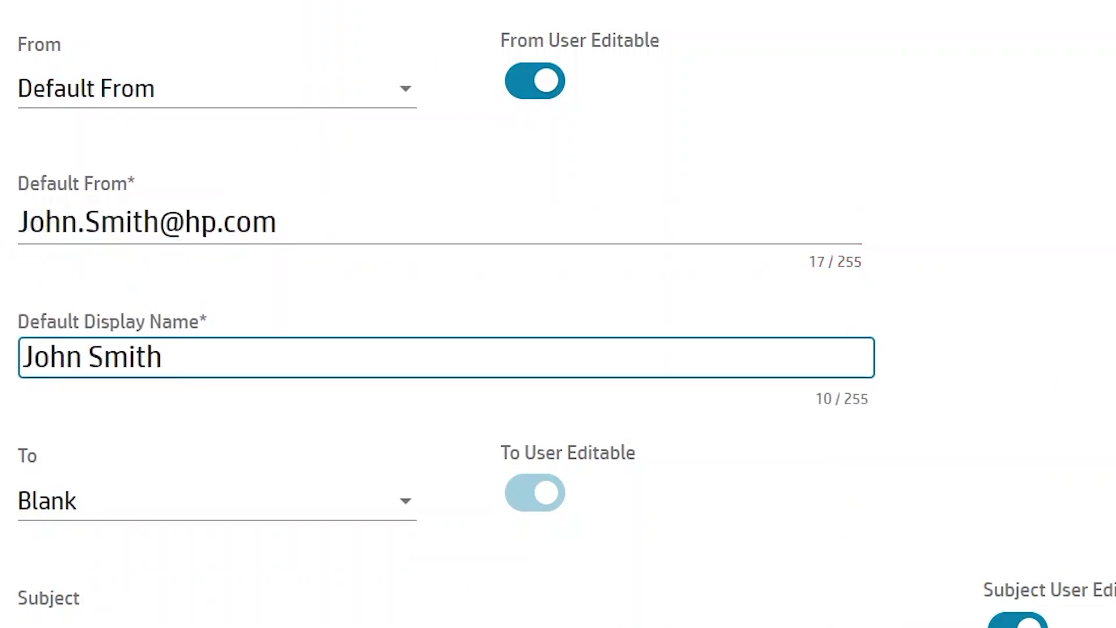
{"action": "scroll", "coordinate": [640, 349], "scroll_direction": "down", "scroll_amount": 3}
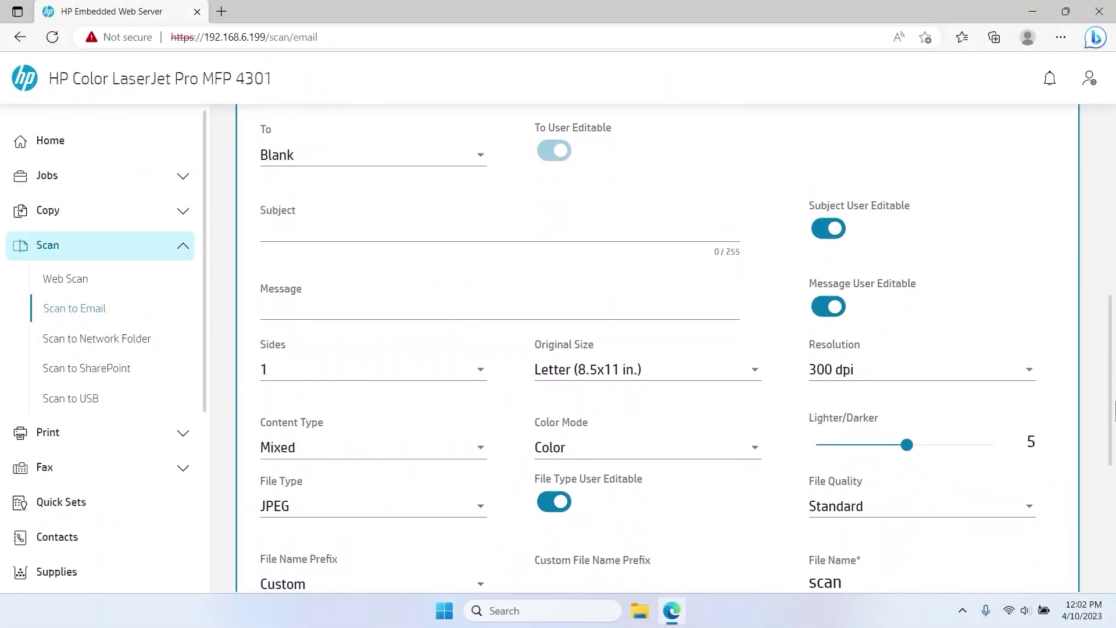
Keep To as Blank, set the default subject 'Scan' and message 'Scan to Email'.
{"action": "left_click", "coordinate": [415, 166]}
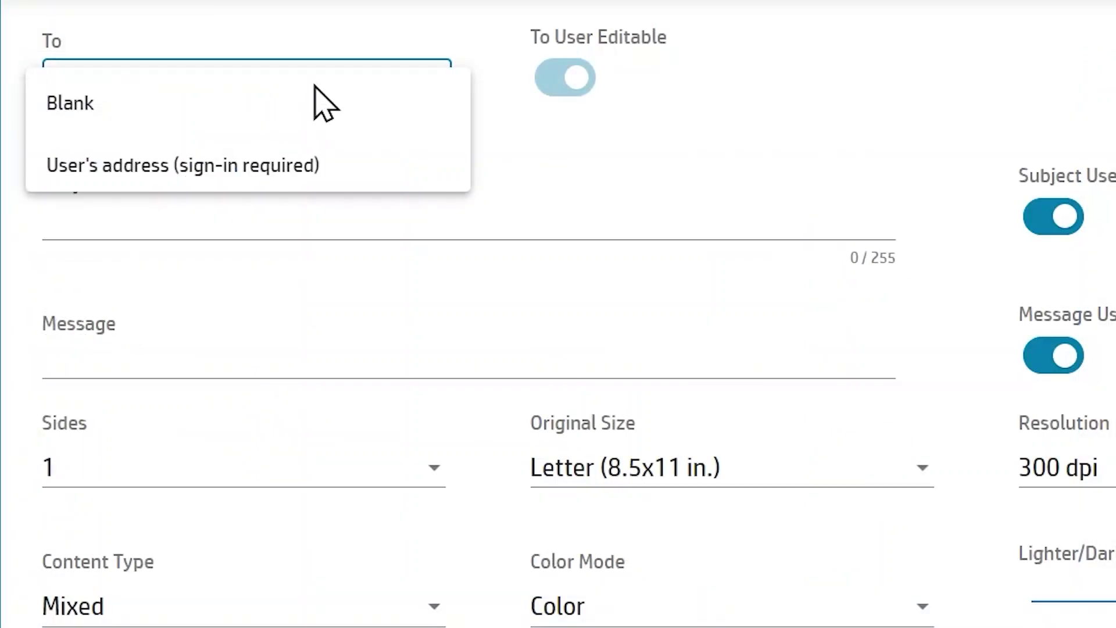
{"action": "left_click", "coordinate": [160, 108]}
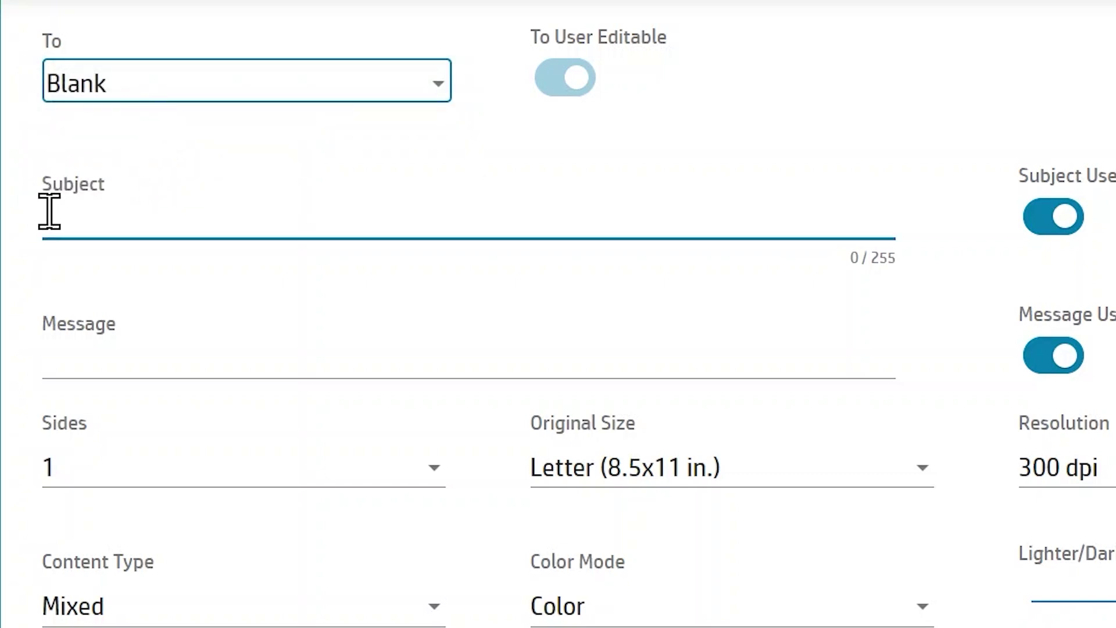
{"action": "left_click", "coordinate": [43, 218]}
{"action": "type", "text": "Scan"}
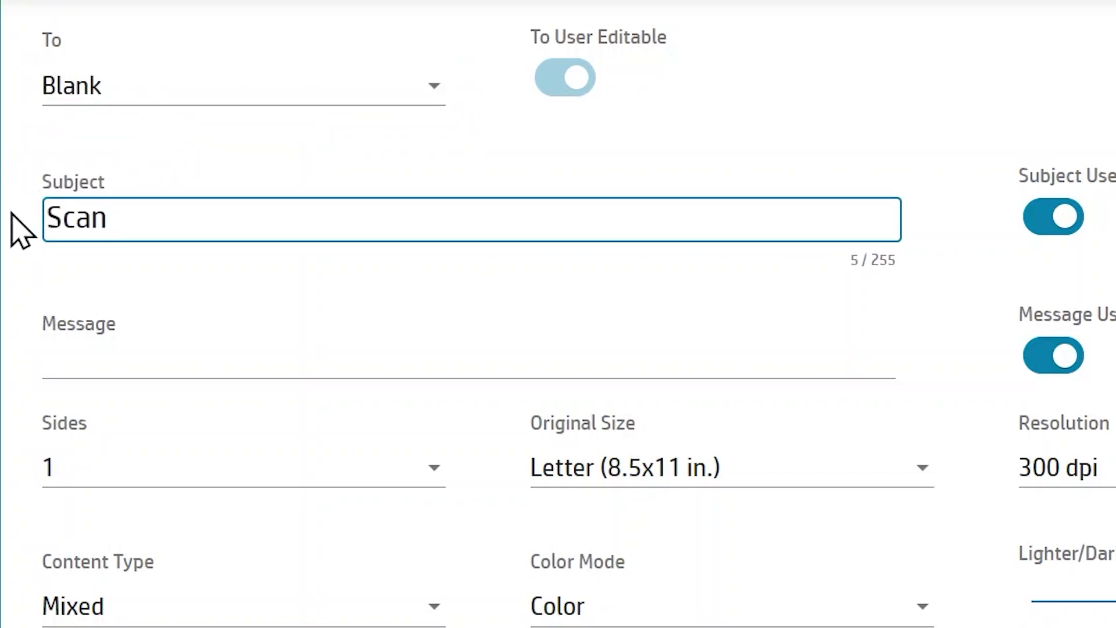
{"action": "left_click", "coordinate": [54, 349]}
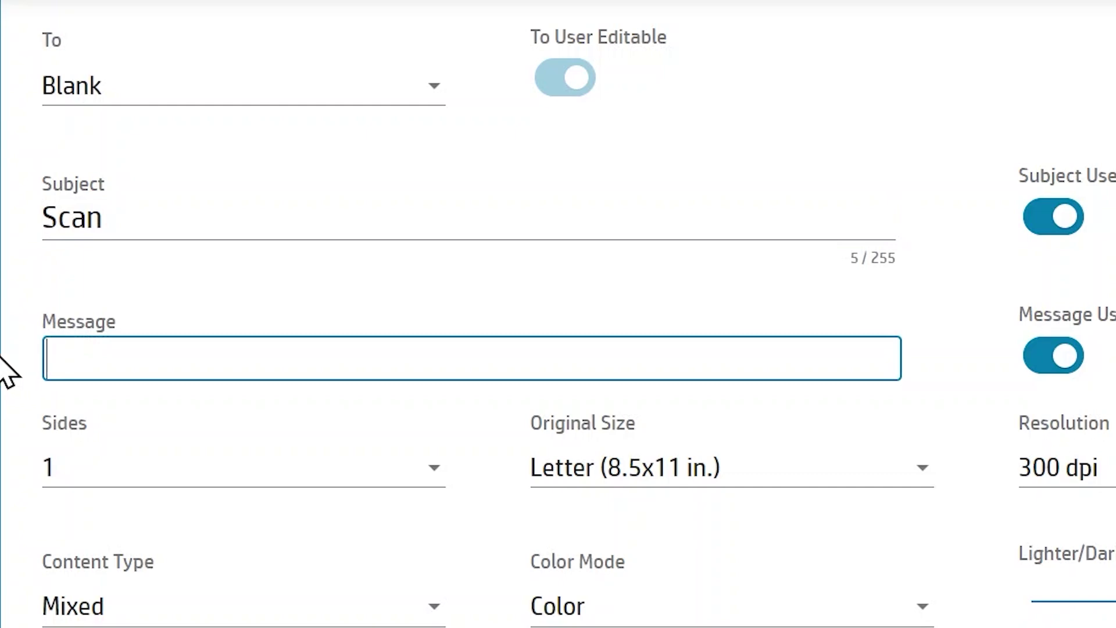
{"action": "type", "text": "Scan to Email"}
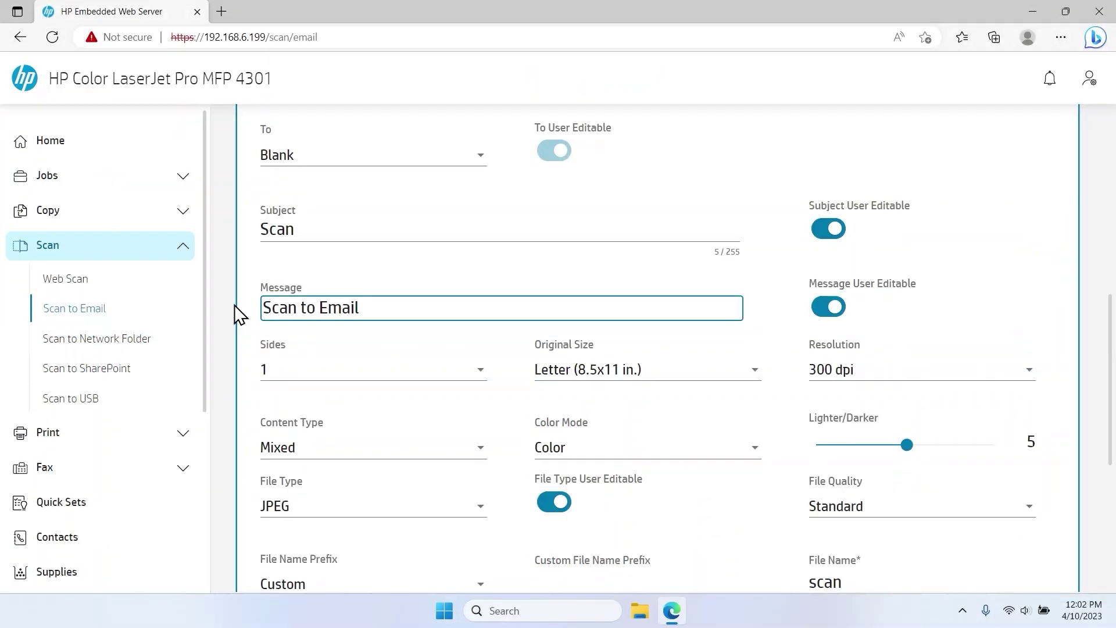
Make scans 2-sided, Legal (8.5x14 in.) original size, at 150 dpi resolution.
{"action": "left_click", "coordinate": [391, 369]}
{"action": "left_click", "coordinate": [454, 411]}
{"action": "left_click", "coordinate": [589, 383]}
{"action": "left_click", "coordinate": [601, 414]}
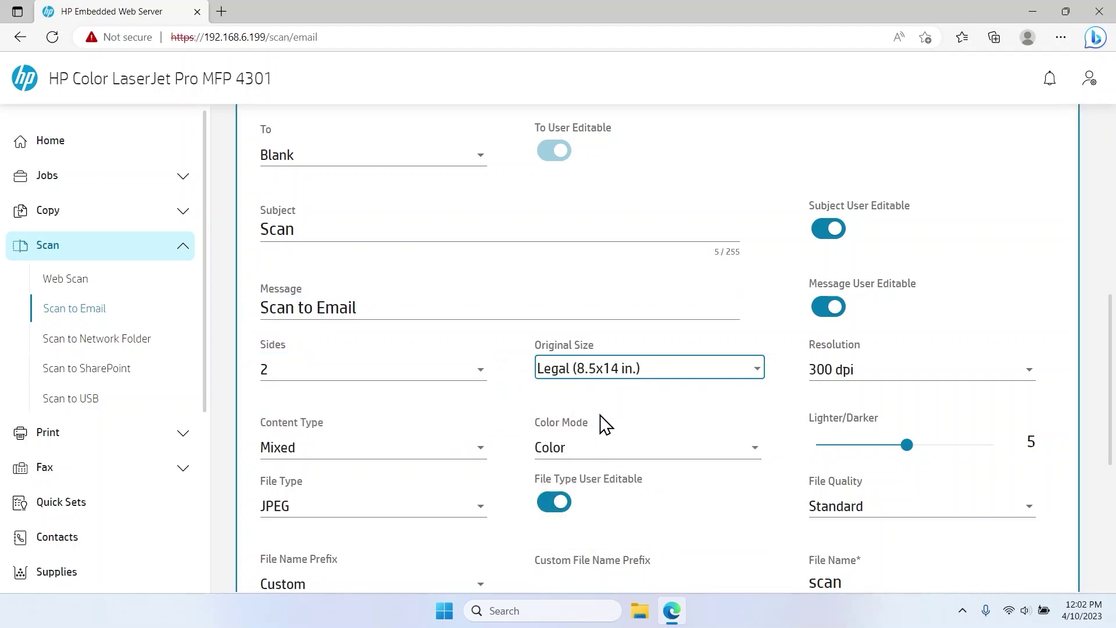
{"action": "left_click", "coordinate": [840, 371]}
{"action": "left_click", "coordinate": [841, 414]}
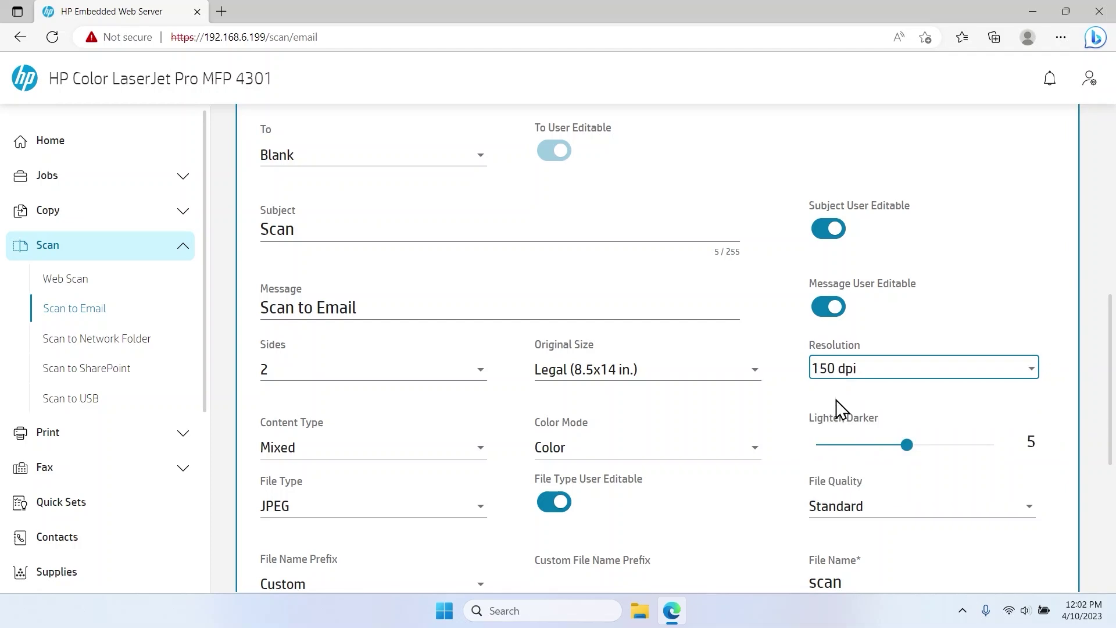
Set content type to Text and color mode to Grayscale, leaving Lighter/Darker at 5.
{"action": "left_click", "coordinate": [469, 451]}
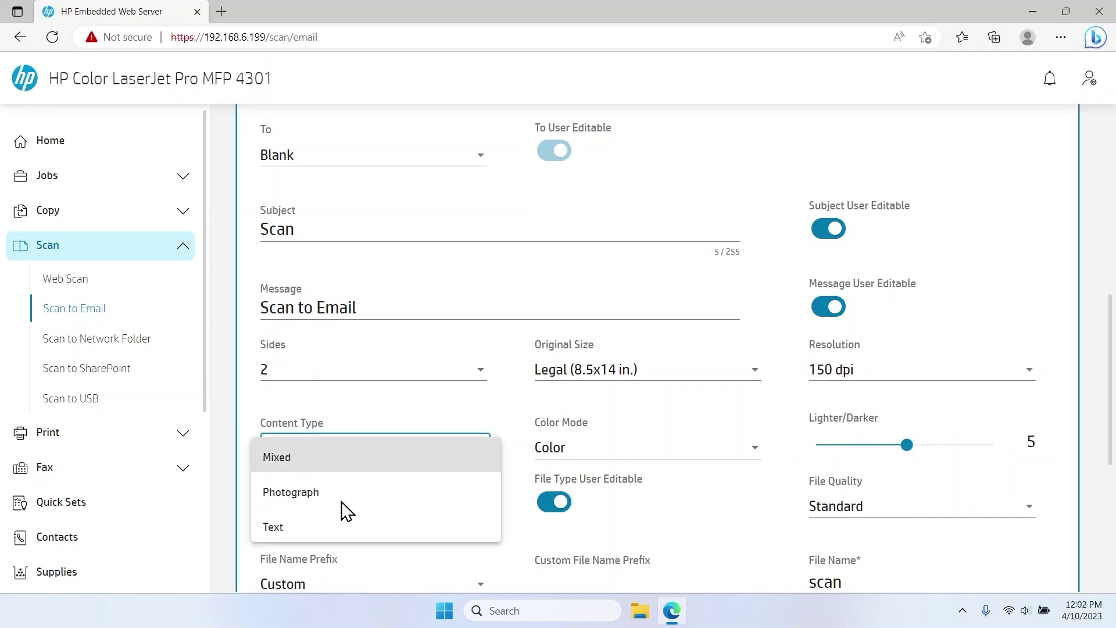
{"action": "left_click", "coordinate": [343, 527]}
{"action": "left_click", "coordinate": [554, 451]}
{"action": "left_click", "coordinate": [584, 493]}
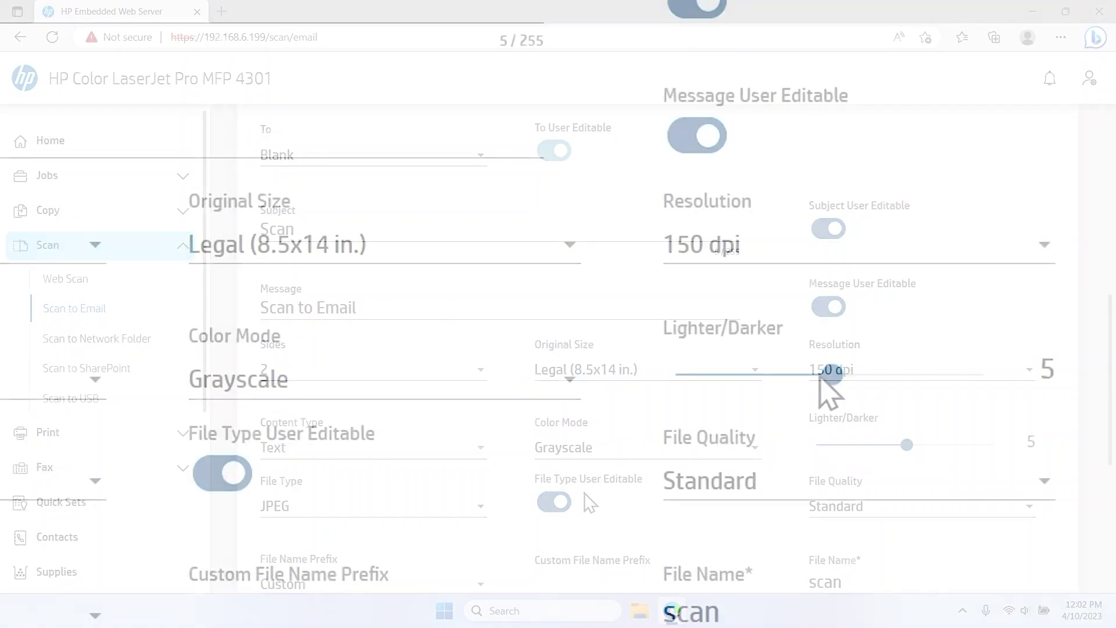
{"action": "left_click_drag", "start_coordinate": [820, 377], "coordinate": [849, 378]}
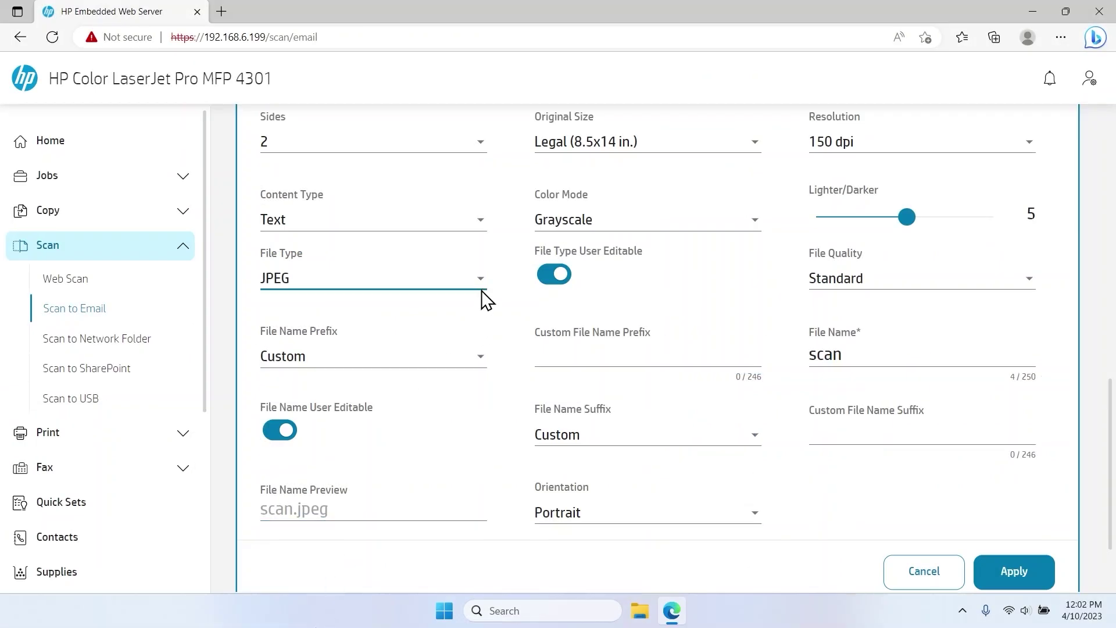
{"action": "left_click", "coordinate": [483, 289]}
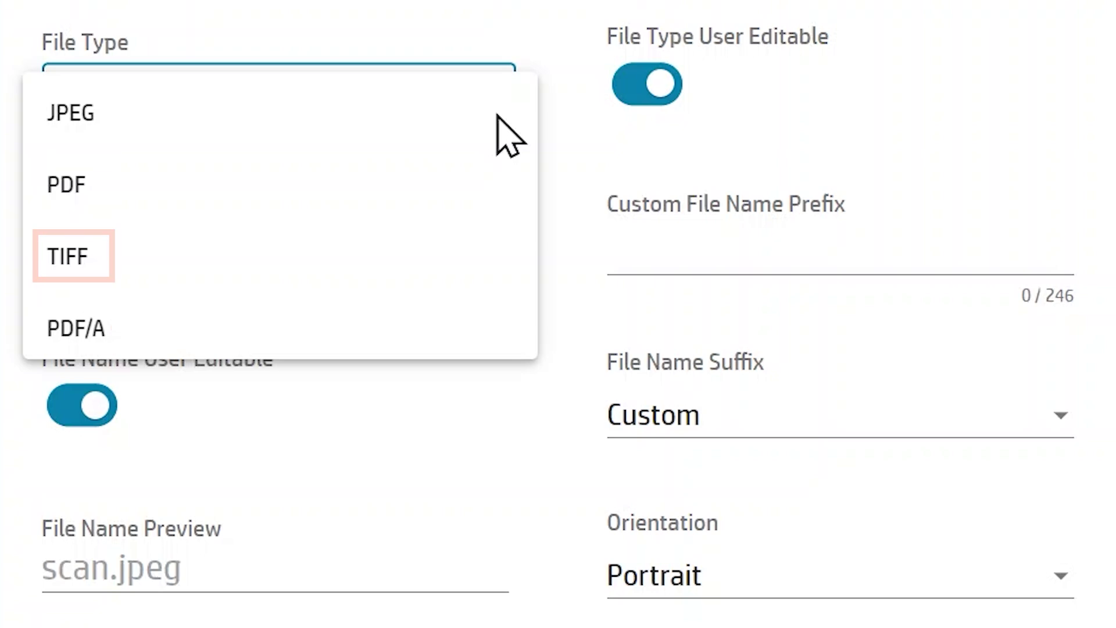
Set the file type to TIFF with Standard file quality.
{"action": "left_click", "coordinate": [288, 259]}
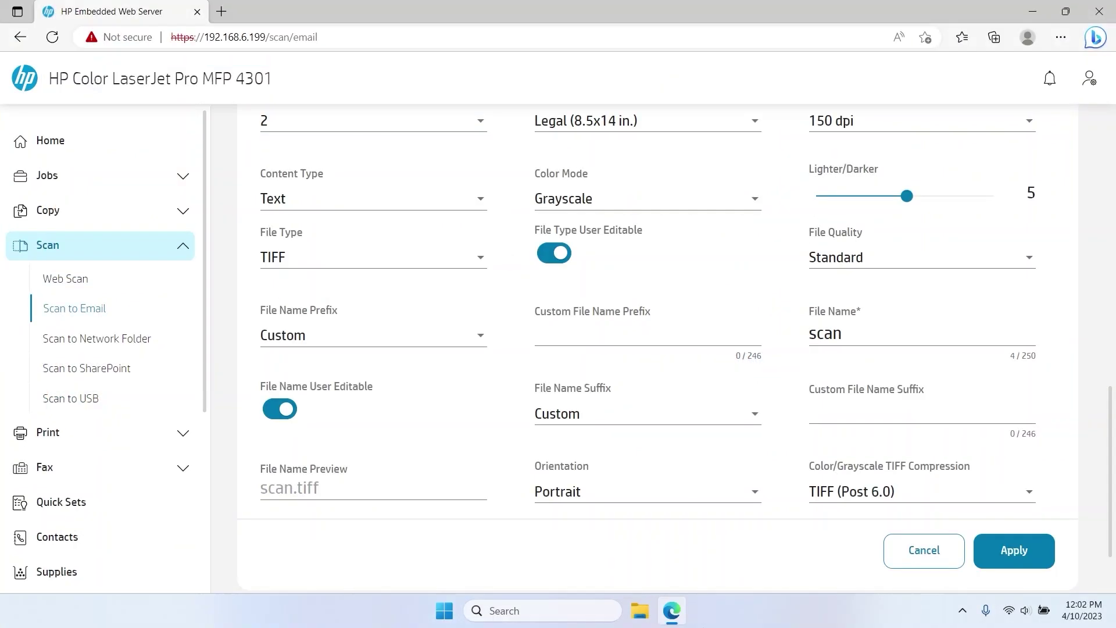
{"action": "left_click", "coordinate": [871, 256]}
{"action": "left_click", "coordinate": [853, 337]}
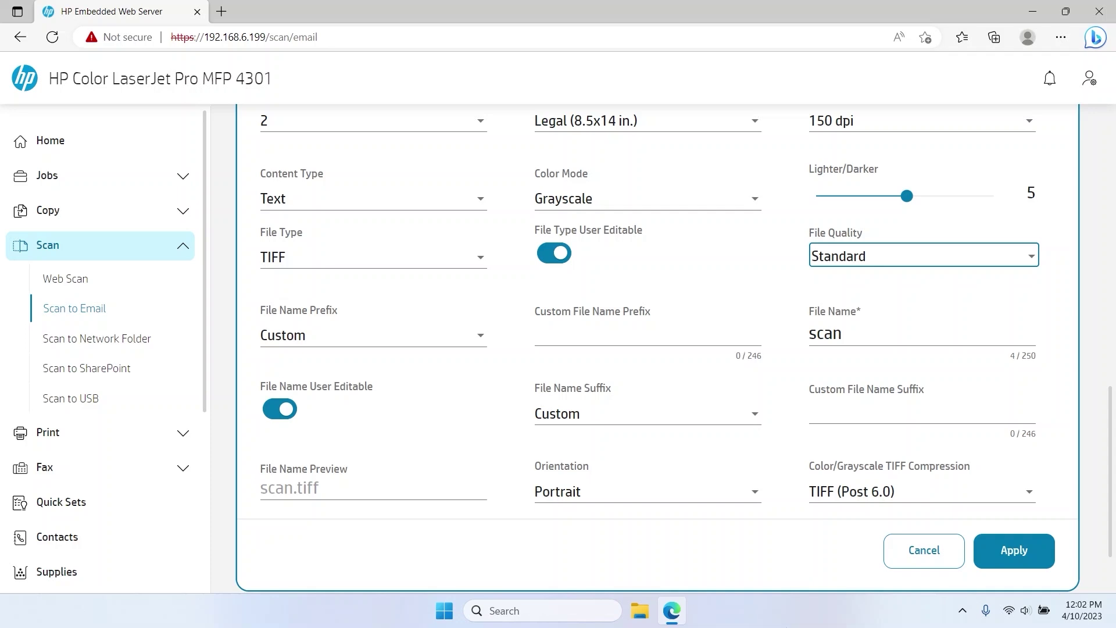
Use the MMDDYYYY date as file name prefix and suffix, keeping Portrait orientation.
{"action": "left_click", "coordinate": [477, 346]}
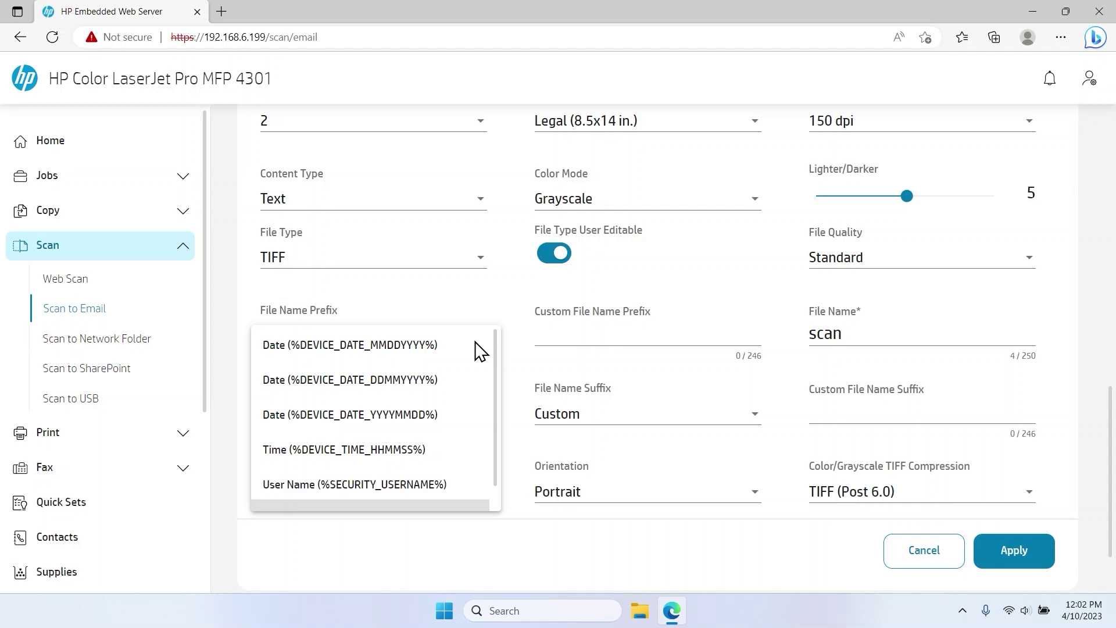
{"action": "left_click", "coordinate": [406, 346]}
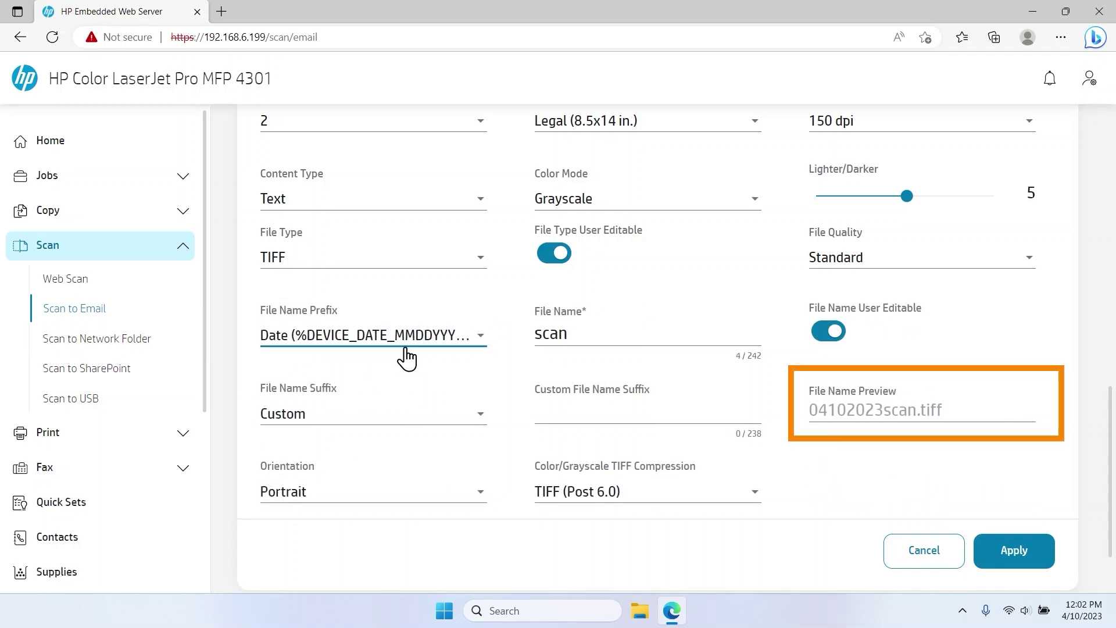
{"action": "left_click", "coordinate": [457, 426]}
{"action": "scroll", "coordinate": [456, 433], "scroll_direction": "up", "scroll_amount": 1}
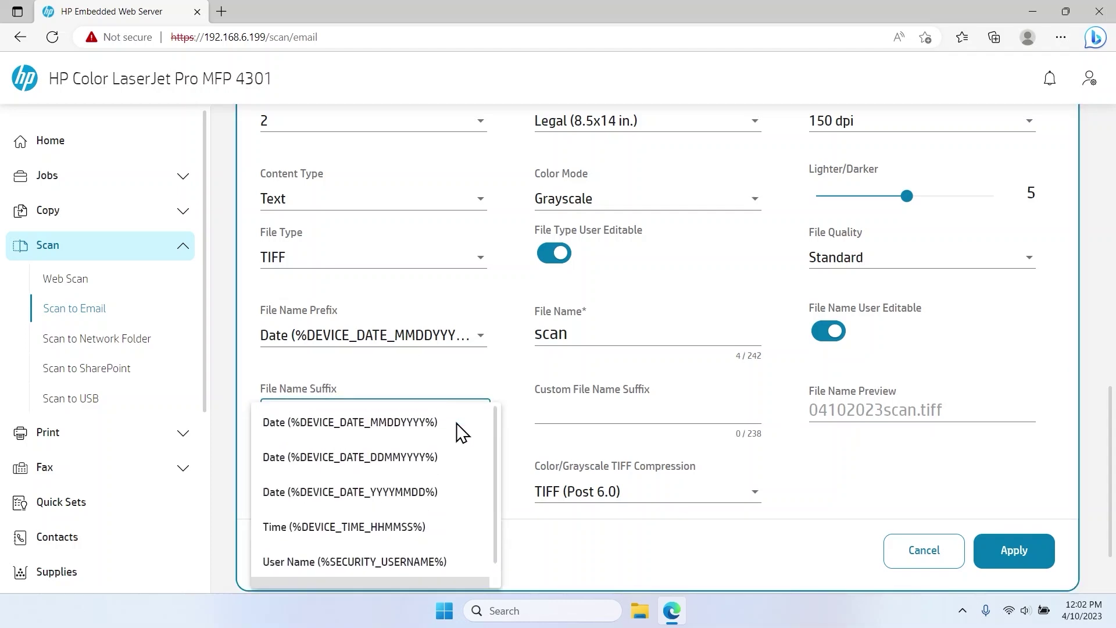
{"action": "left_click", "coordinate": [407, 423]}
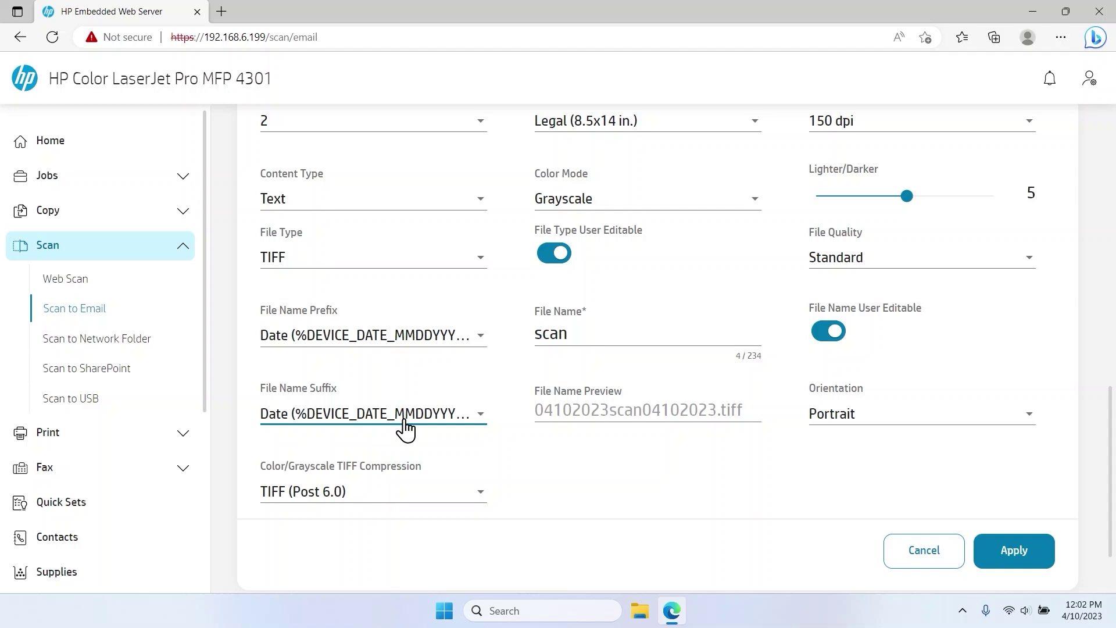
{"action": "left_click", "coordinate": [835, 428]}
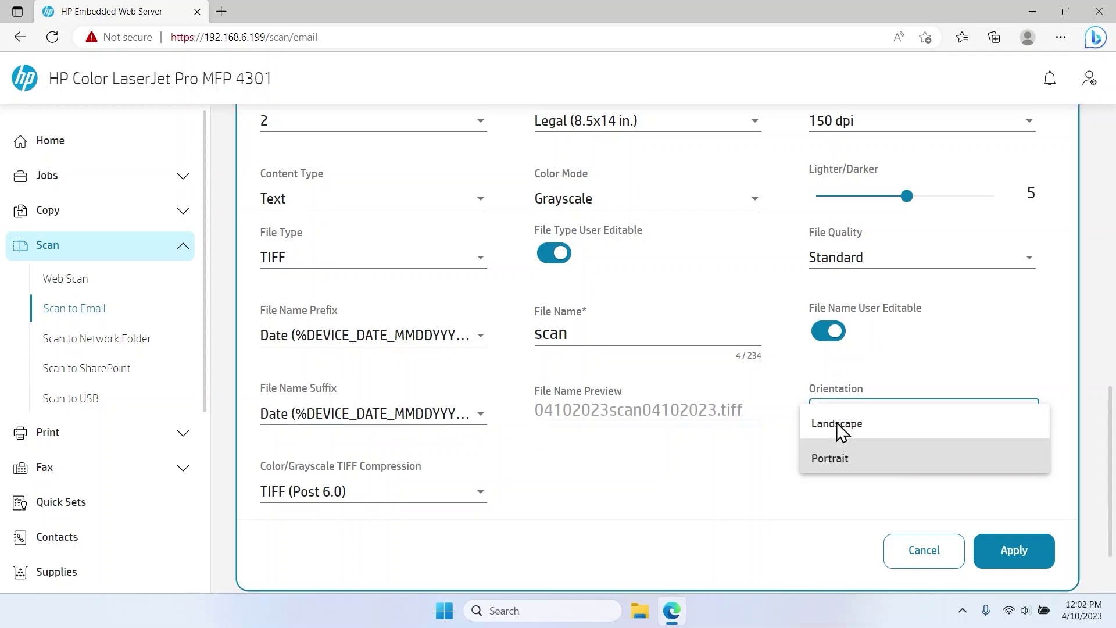
{"action": "left_click", "coordinate": [835, 459]}
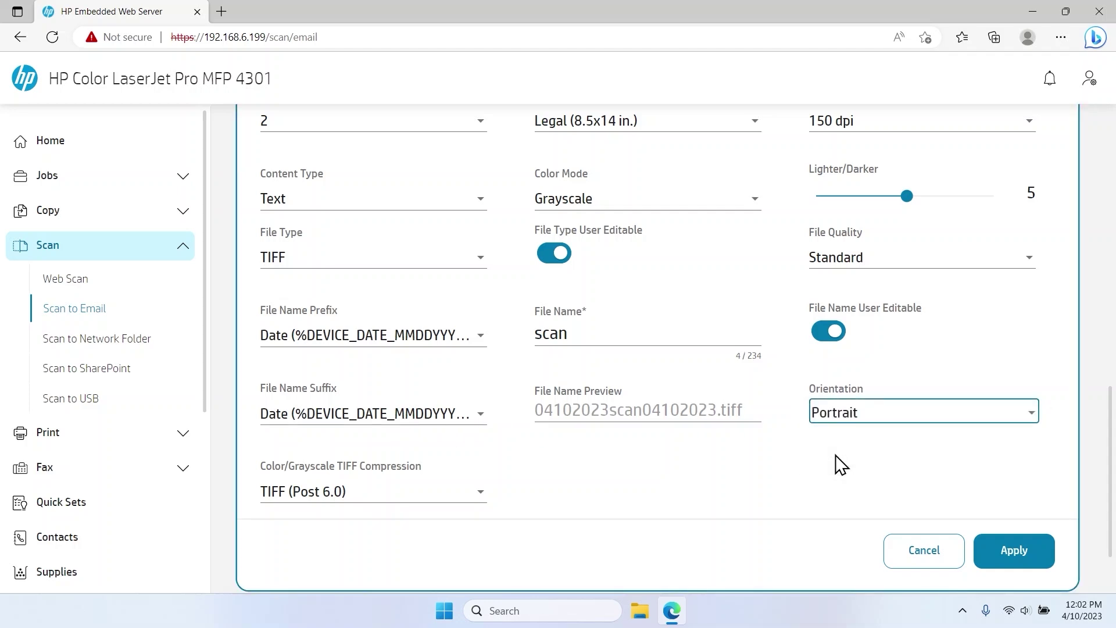
{"action": "scroll", "coordinate": [835, 459], "scroll_direction": "up", "scroll_amount": 3}
Toggle the file name, file type, message and subject editing switches, then apply the settings.
{"action": "left_click", "coordinate": [830, 509]}
{"action": "left_click", "coordinate": [558, 431]}
{"action": "left_click", "coordinate": [558, 432]}
{"action": "left_click", "coordinate": [828, 236]}
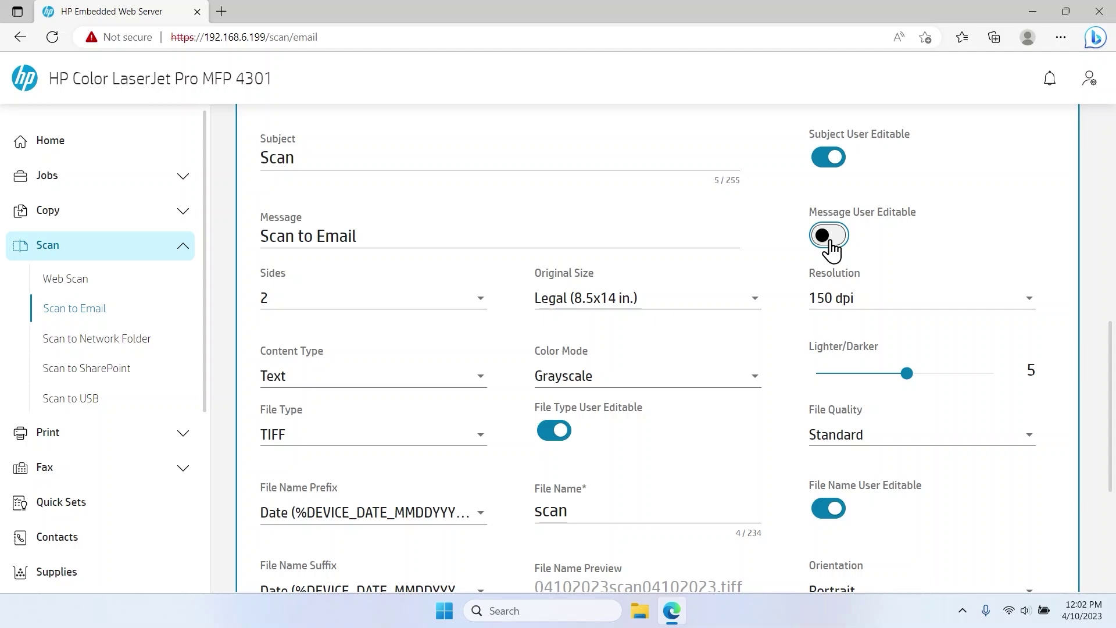
{"action": "left_click", "coordinate": [828, 236]}
{"action": "left_click", "coordinate": [827, 158]}
{"action": "left_click", "coordinate": [827, 159]}
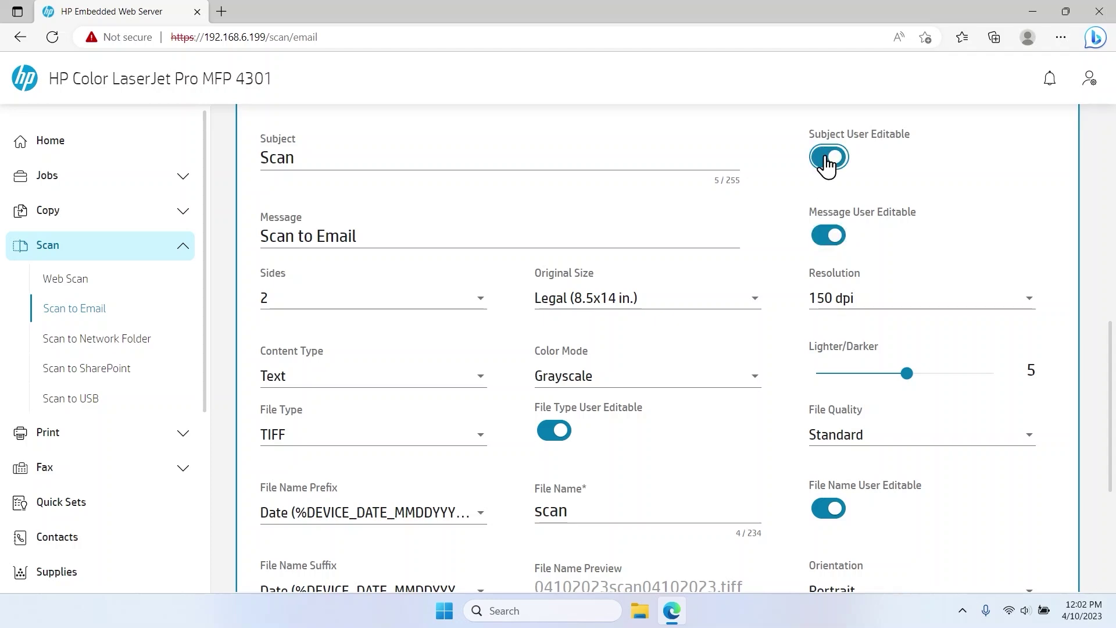
{"action": "scroll", "coordinate": [827, 165], "scroll_direction": "down", "scroll_amount": 3}
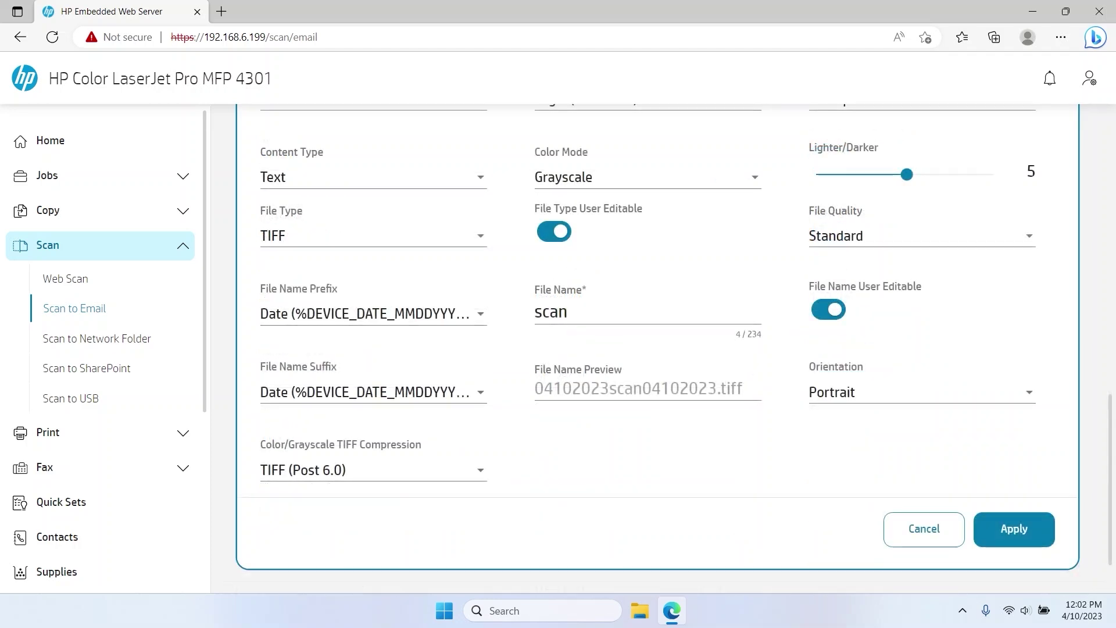
{"action": "left_click", "coordinate": [996, 533]}
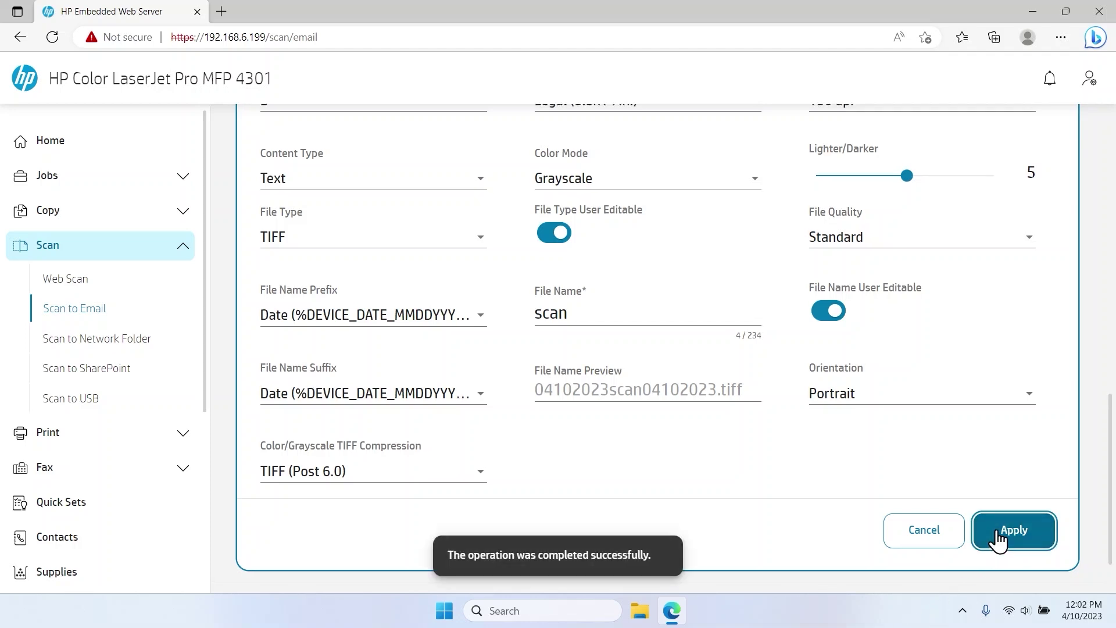